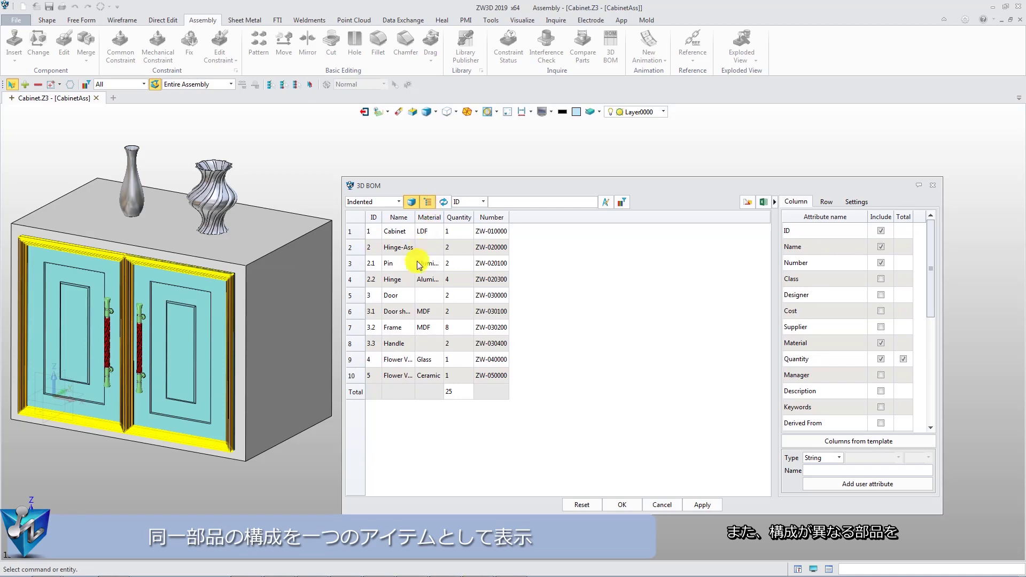
Check the Frame item in the BOM, and list parts with different configurations as separate items.
left_click(403, 326)
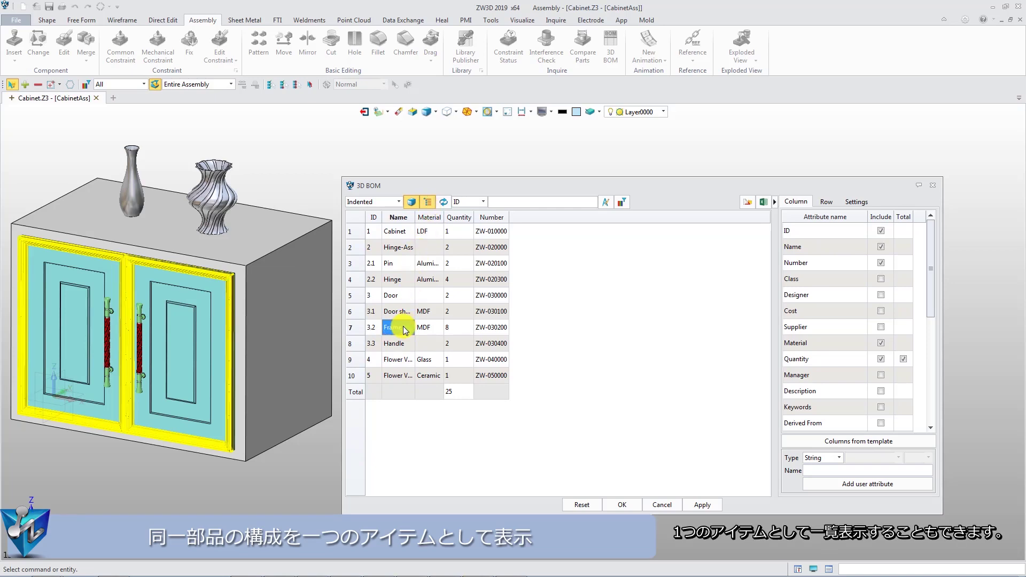
left_click(428, 202)
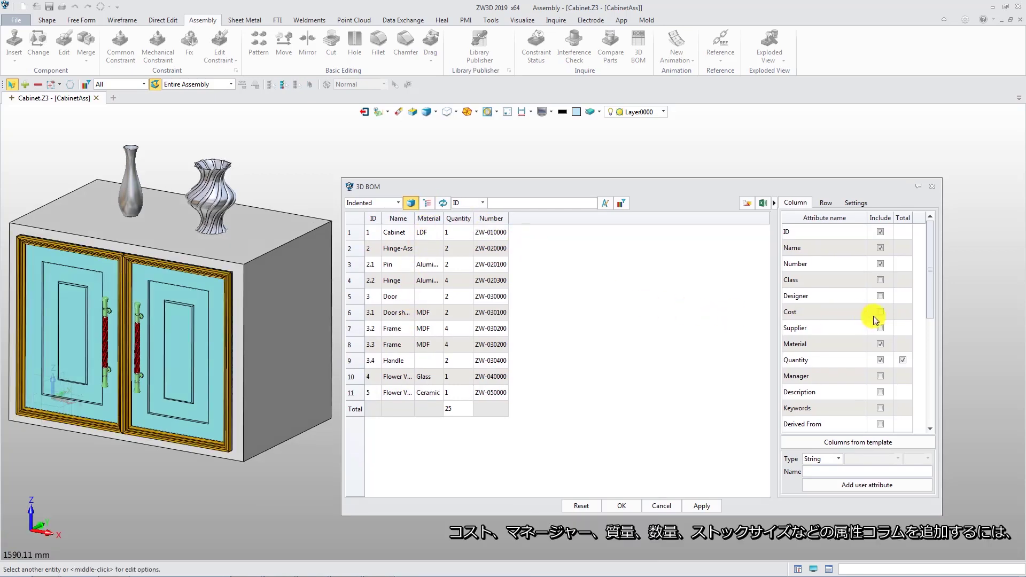
Add the Cost, Manager, Mass, Volume and Stock Size attribute columns to the BOM.
left_click(880, 313)
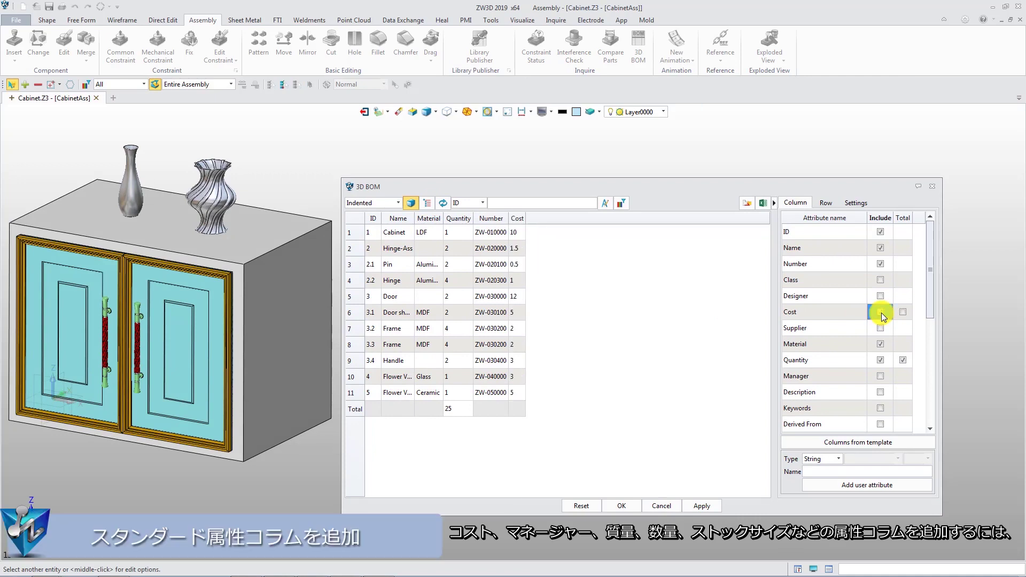
left_click(881, 377)
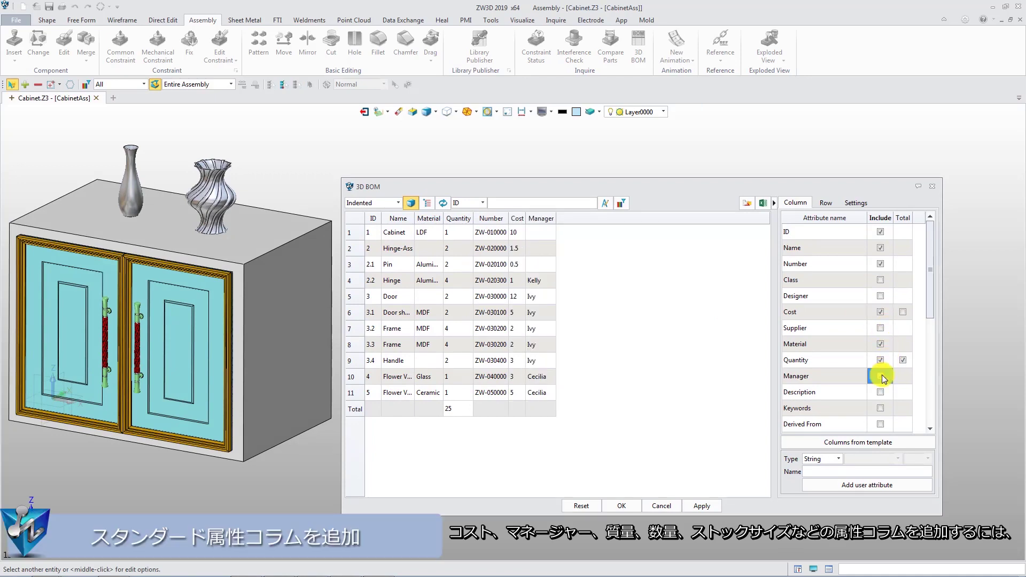
left_click_drag(929, 311, 931, 417)
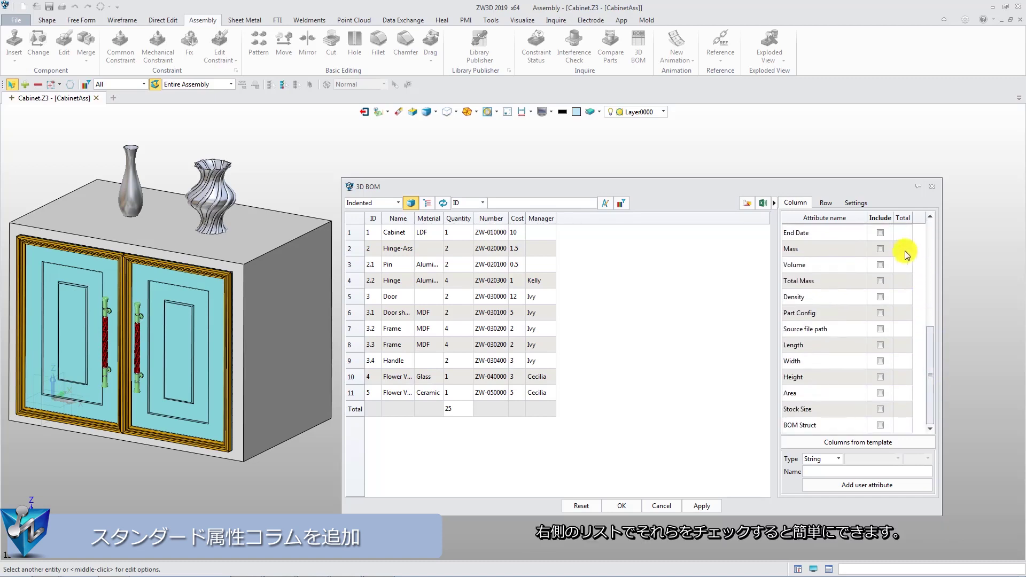
left_click(880, 248)
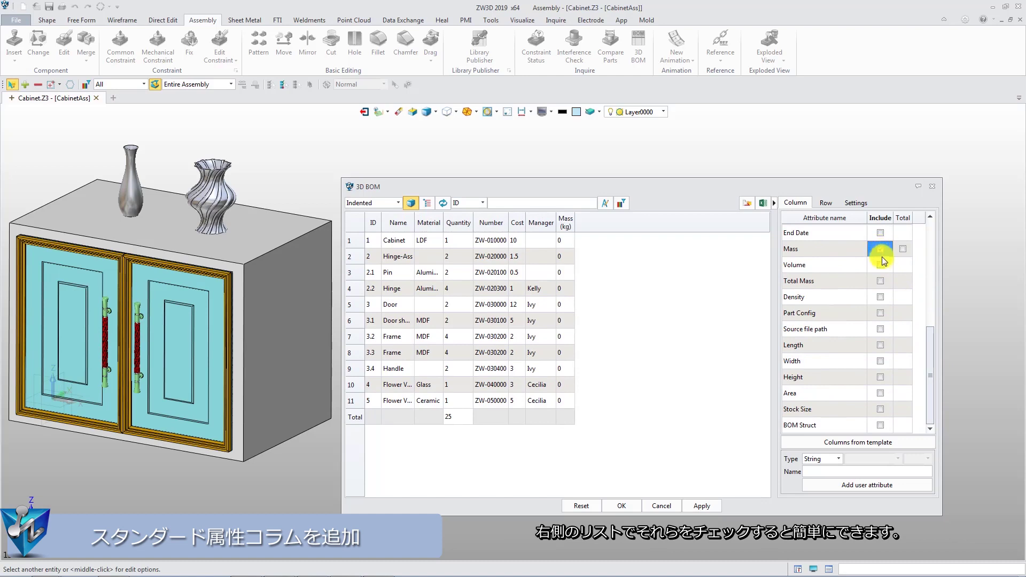
left_click(881, 265)
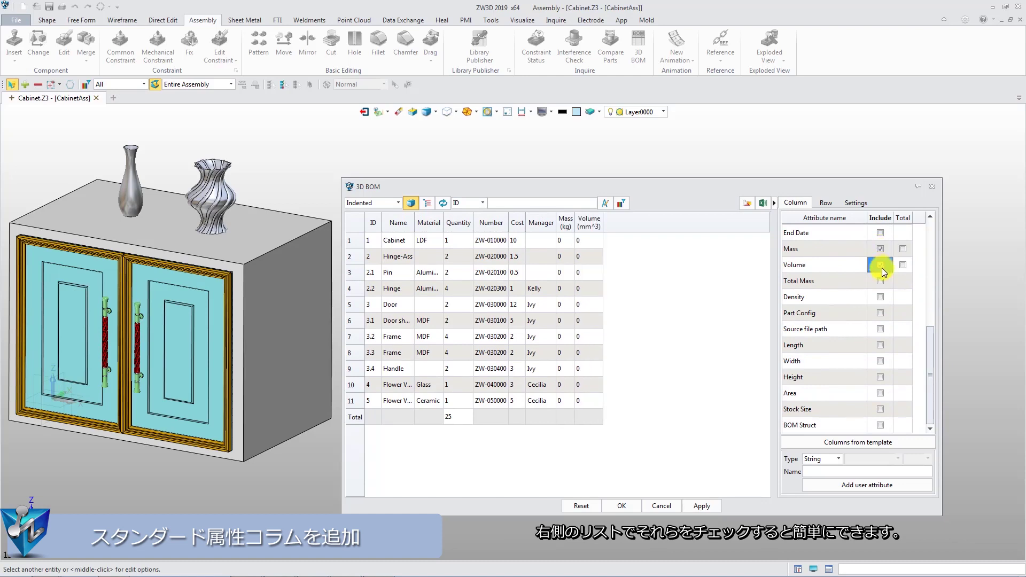
left_click(880, 411)
Include totals for Volume and Mass, calculate the physical attributes, and widen the Mass column.
left_click(903, 265)
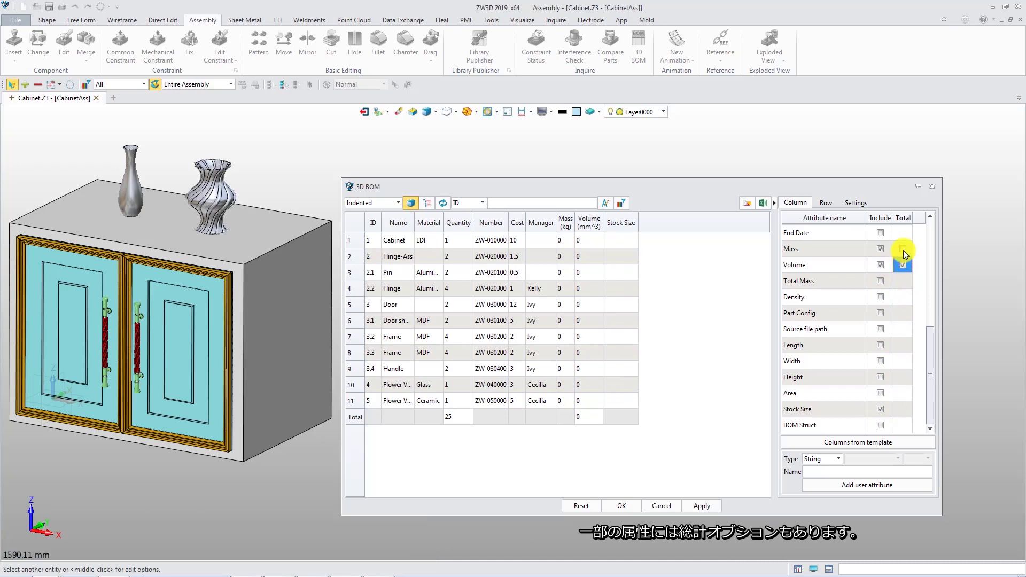
left_click(903, 249)
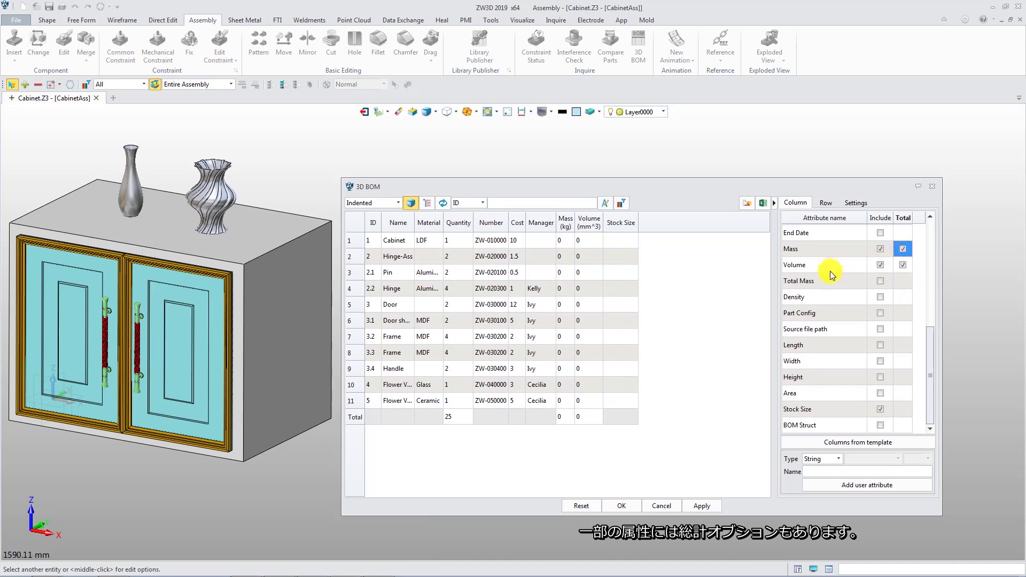
left_click(442, 204)
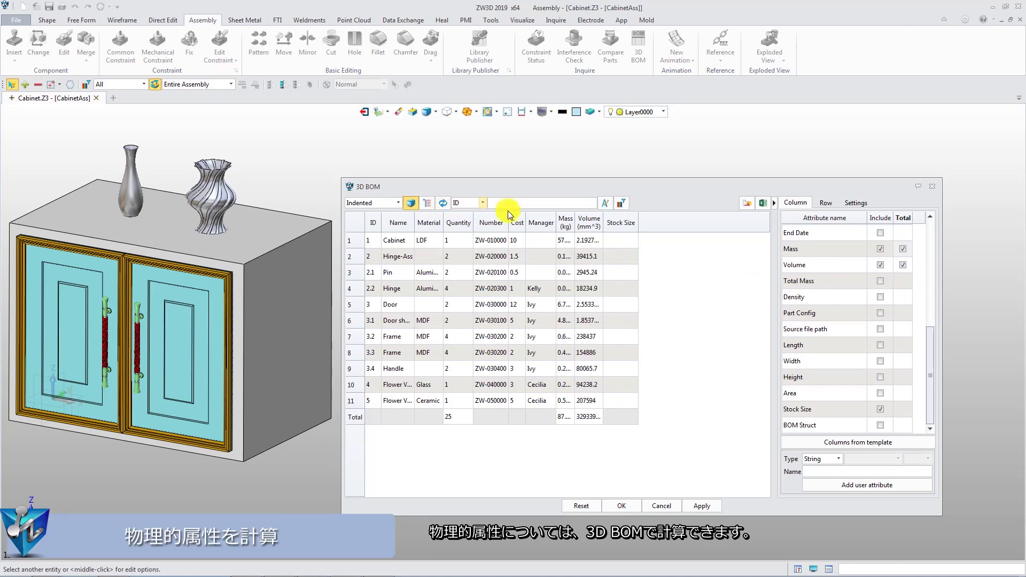
left_click_drag(575, 223, 582, 223)
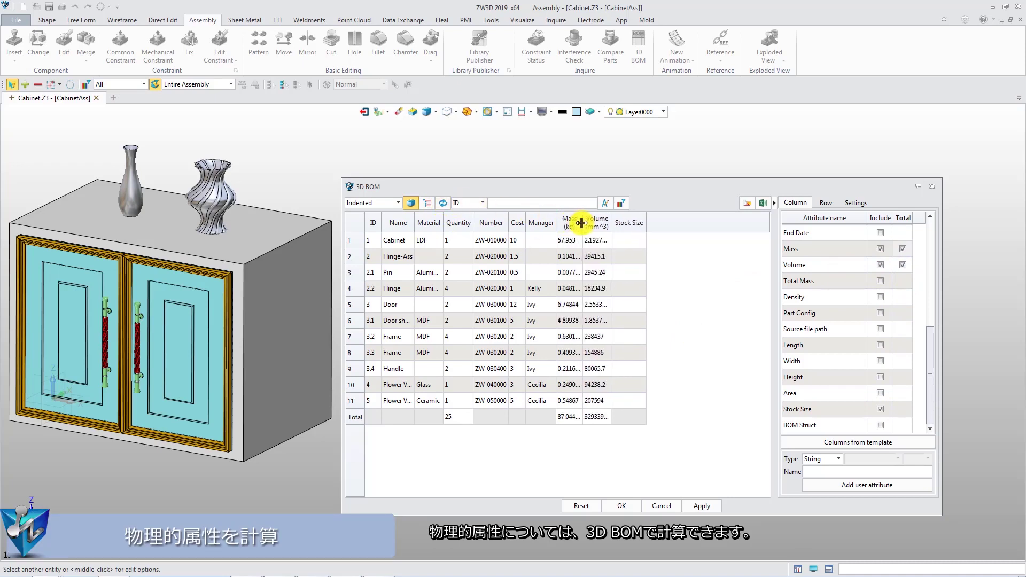
Calculate the Stock Size column automatically as Block type with auto calculated orientation, 2 decimal places and 0 clearance, and widen the column.
right_click(643, 223)
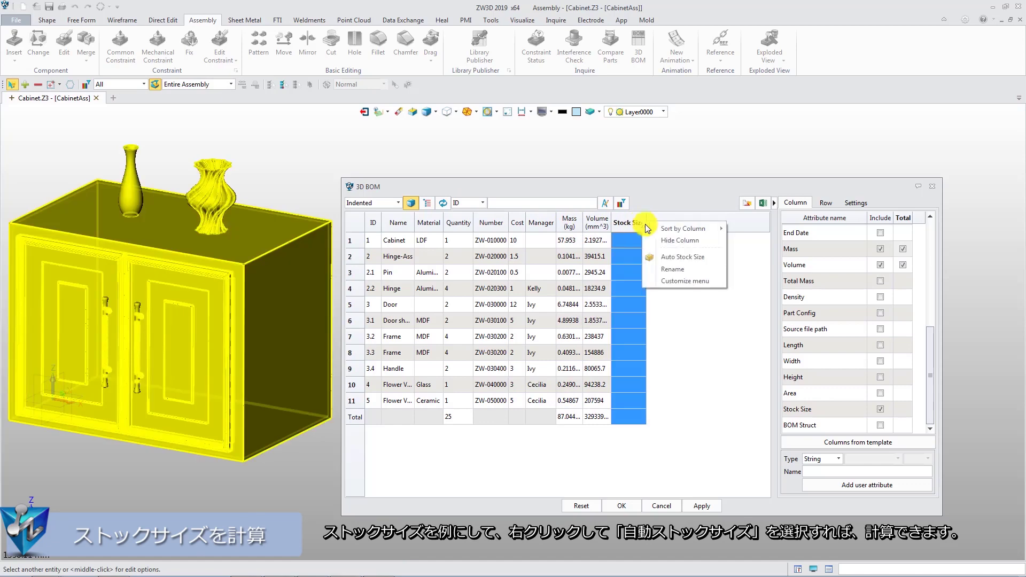
left_click(686, 260)
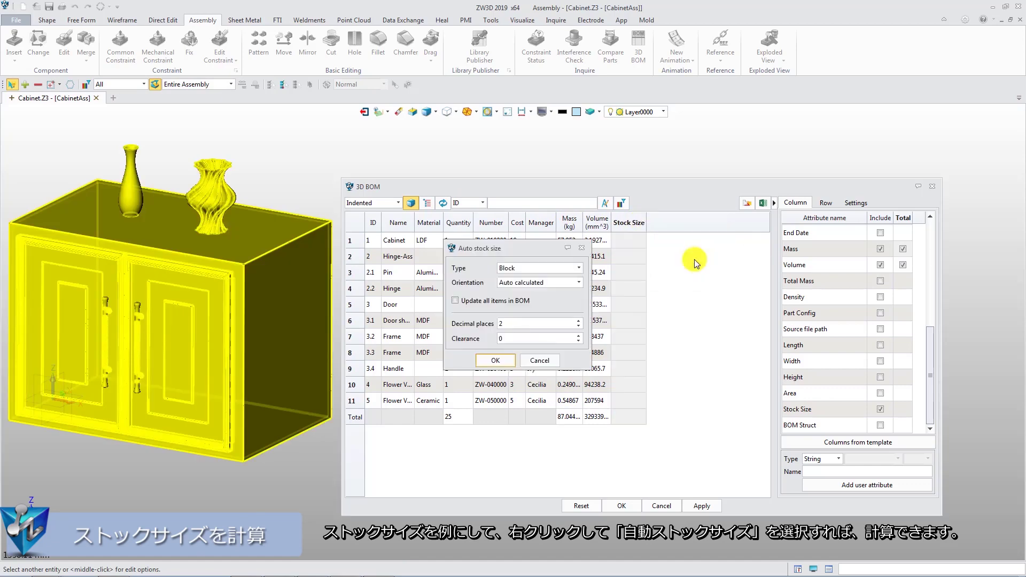
left_click(511, 360)
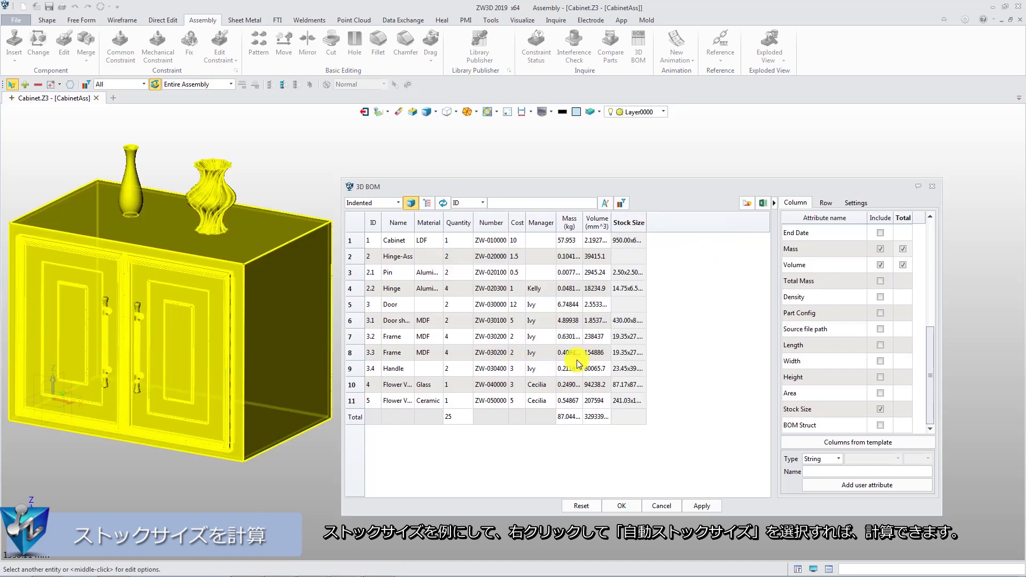
left_click(680, 359)
left_click_drag(645, 219, 694, 222)
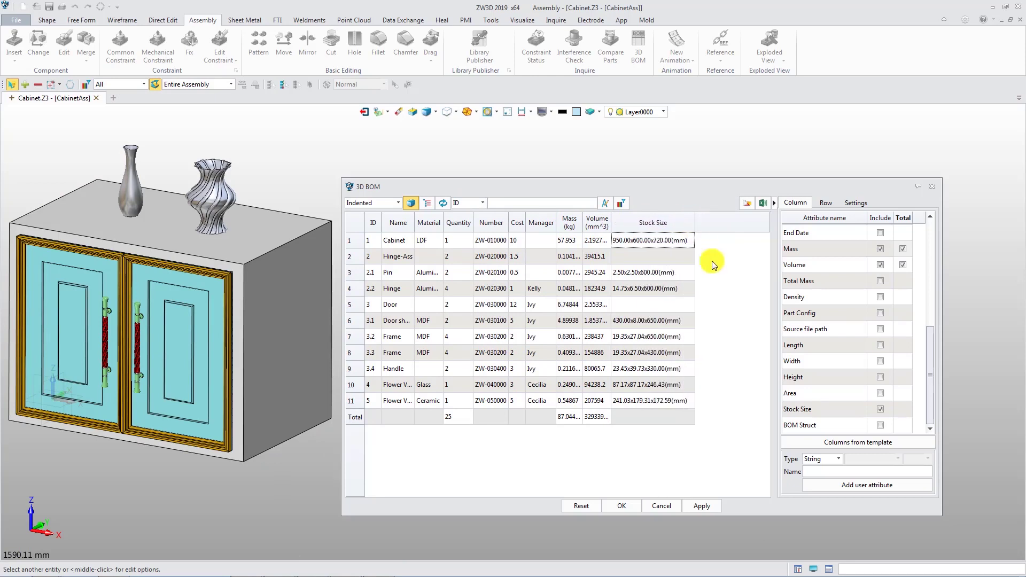
Add a String user attribute named Status to the BOM and widen its column.
left_click(883, 472)
type("S")
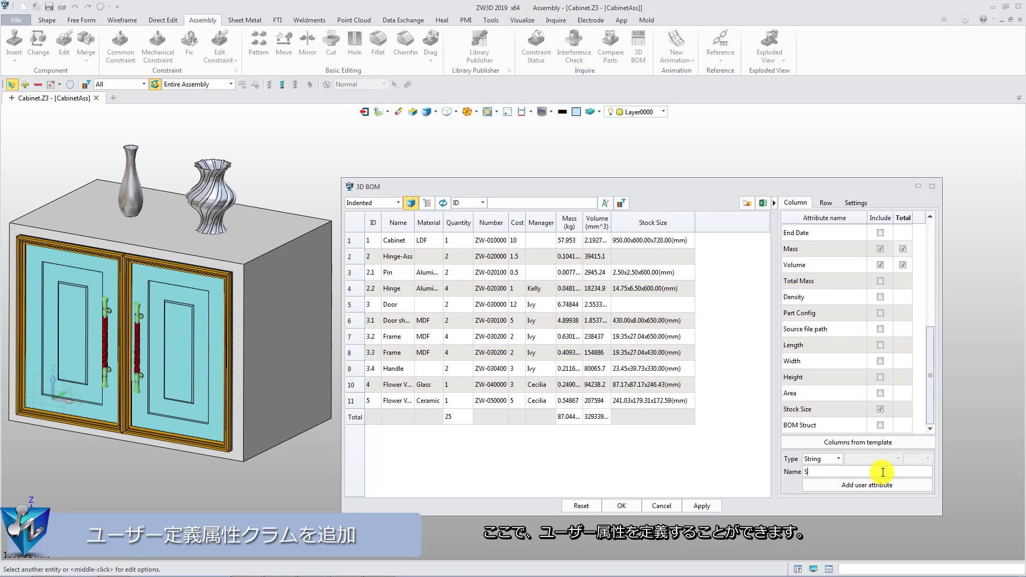
type("tatus")
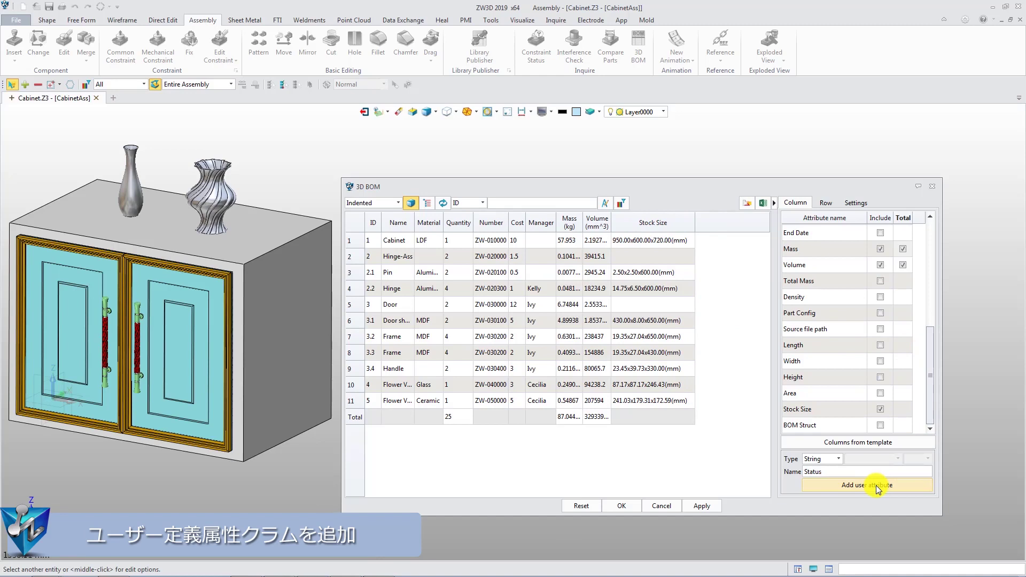
left_click(878, 489)
left_click_drag(930, 390, 930, 406)
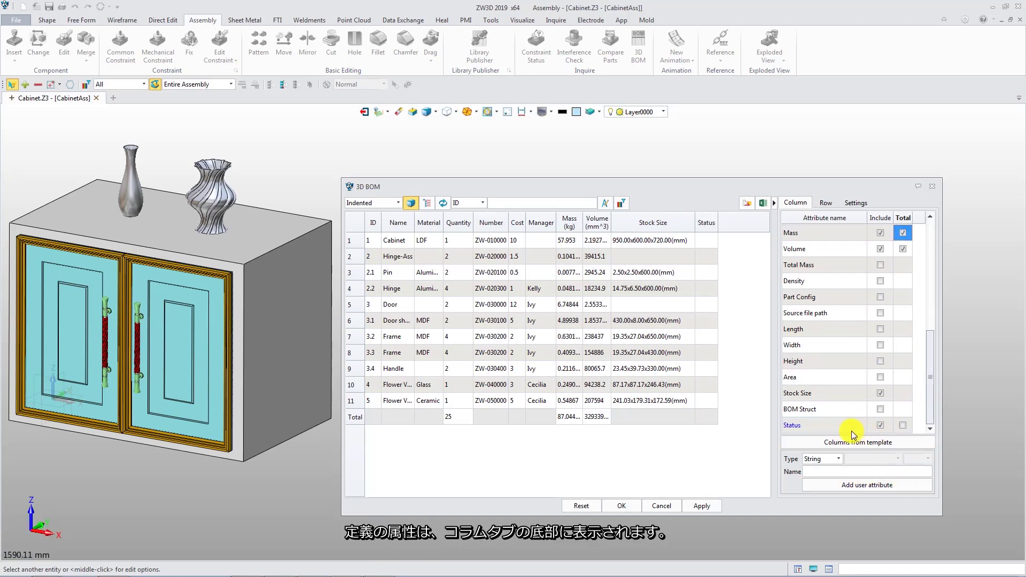
left_click_drag(720, 226, 743, 224)
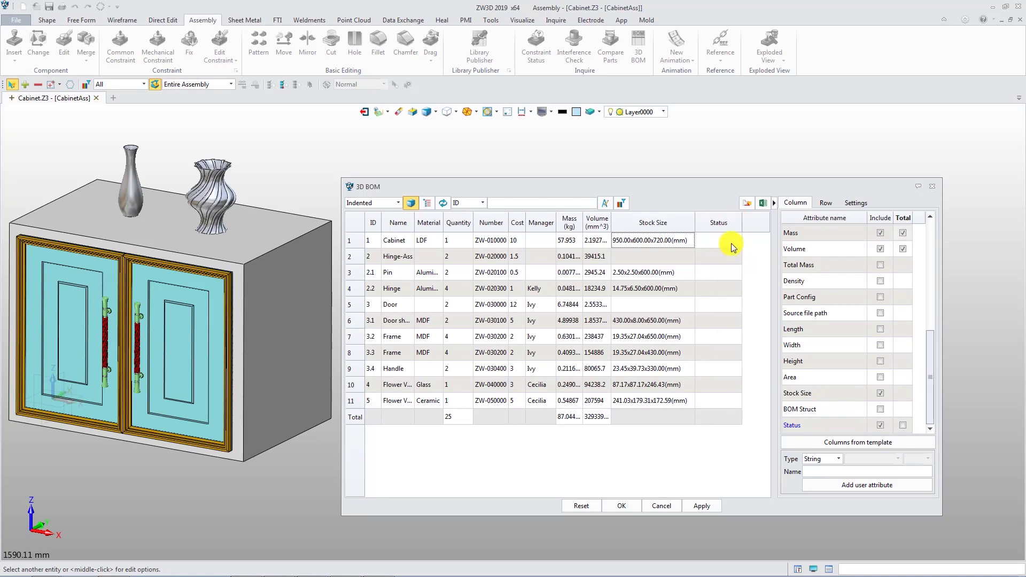
Set the Cabinet's status to Working, copy it to the Hinge-Ass, Pin and Hinge rows, and fill the remaining rows with Released.
left_click(731, 243)
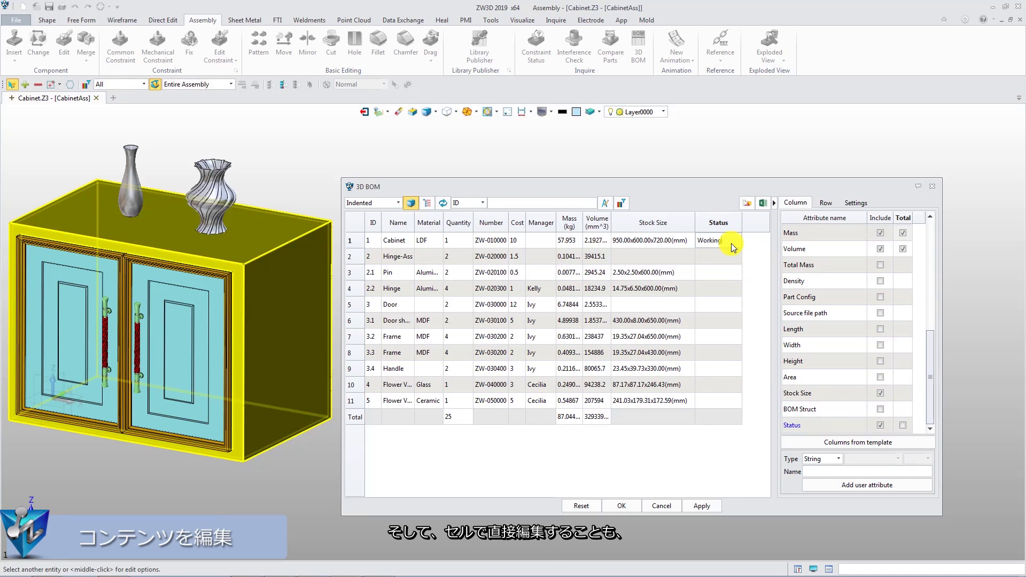
right_click(737, 242)
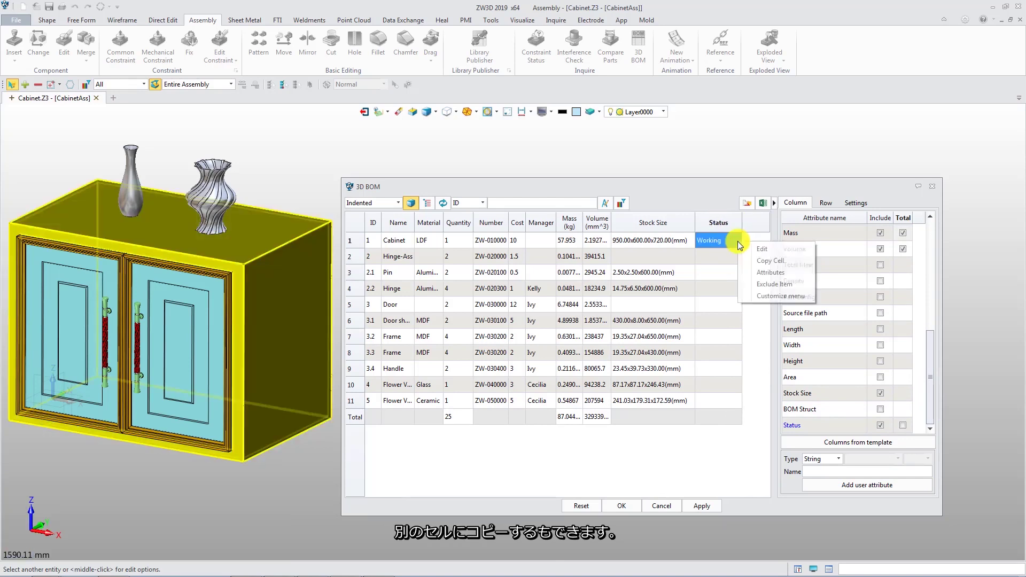
left_click(772, 261)
left_click(730, 258)
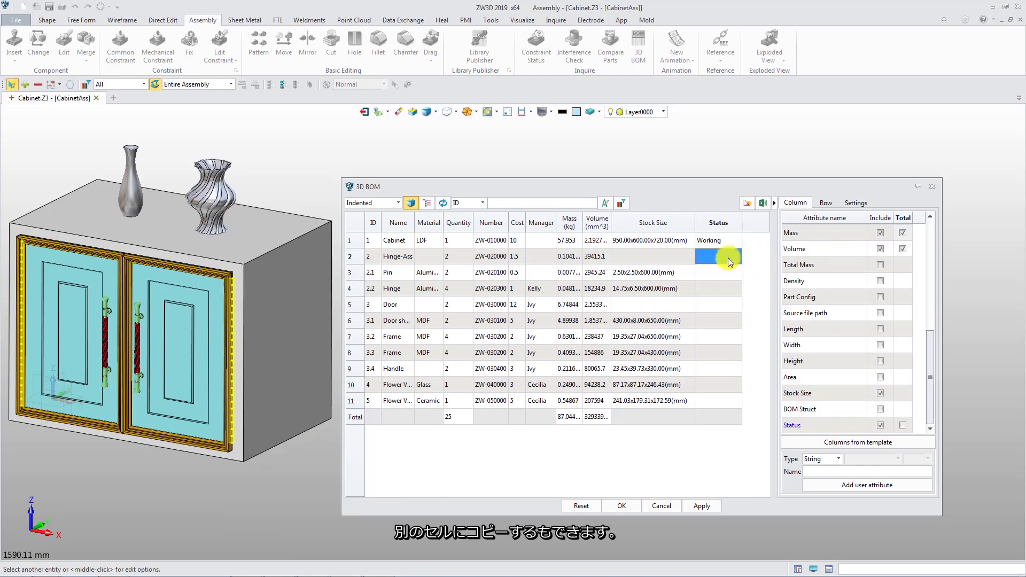
right_click(727, 284)
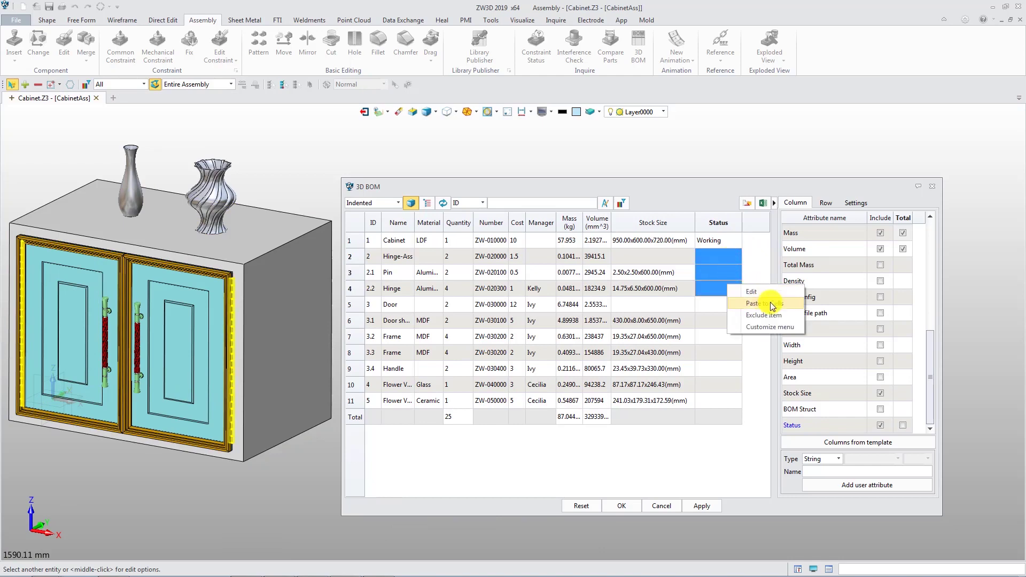
left_click(772, 304)
left_click(725, 303)
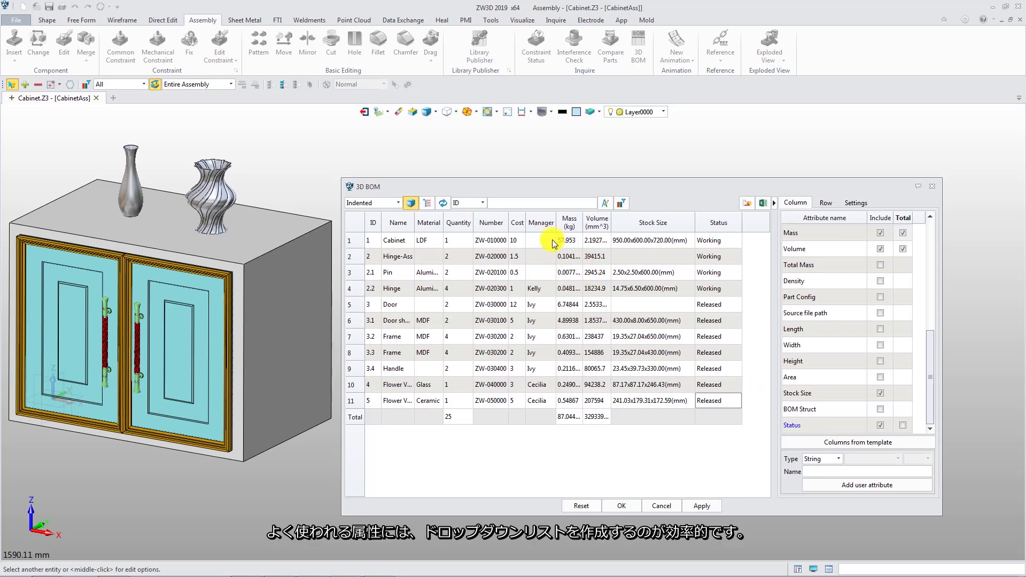
Enable the preset attribute list and open the default Template.z3preset file for editing.
left_click(856, 205)
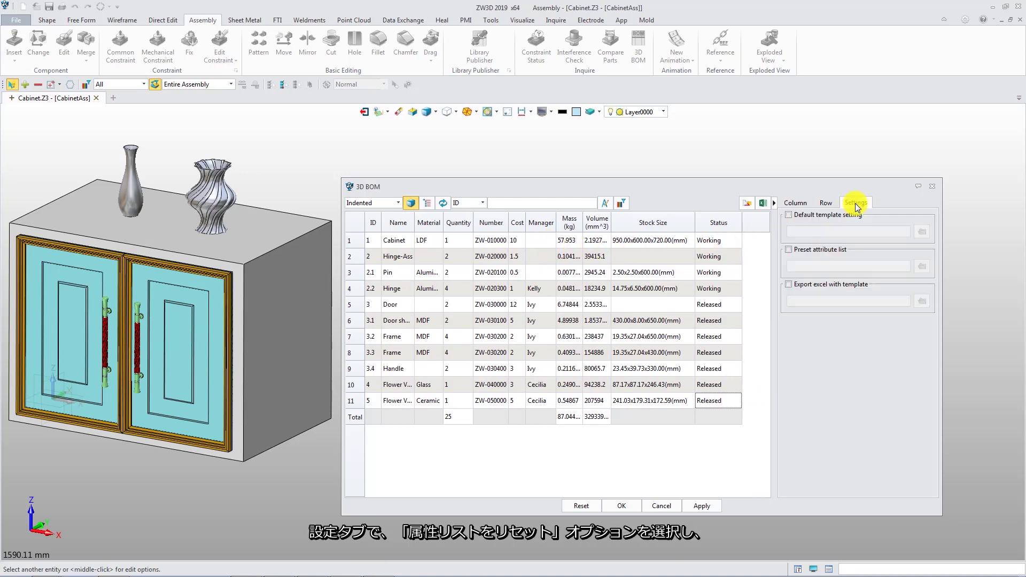
left_click(834, 249)
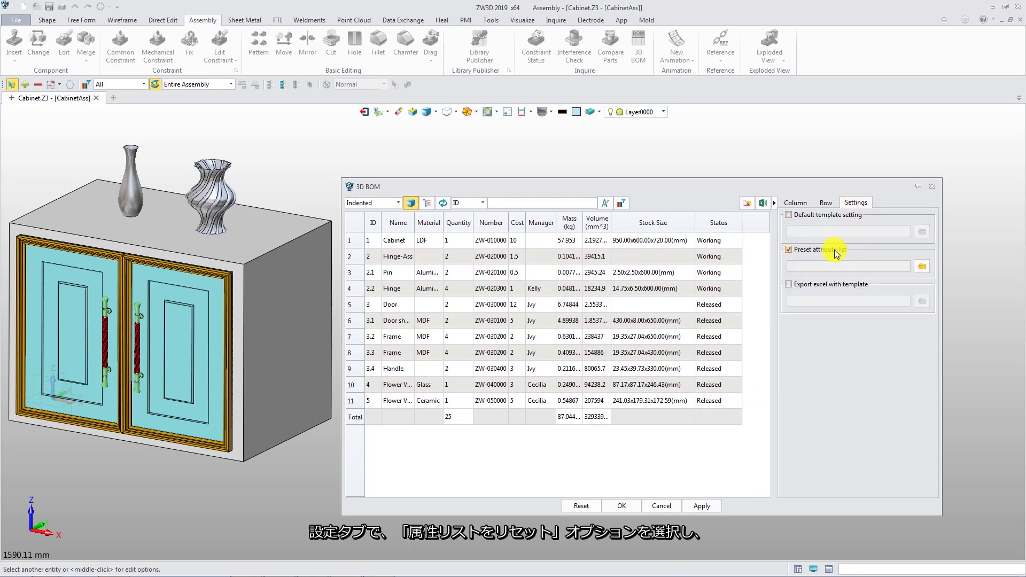
left_click(924, 266)
right_click(486, 189)
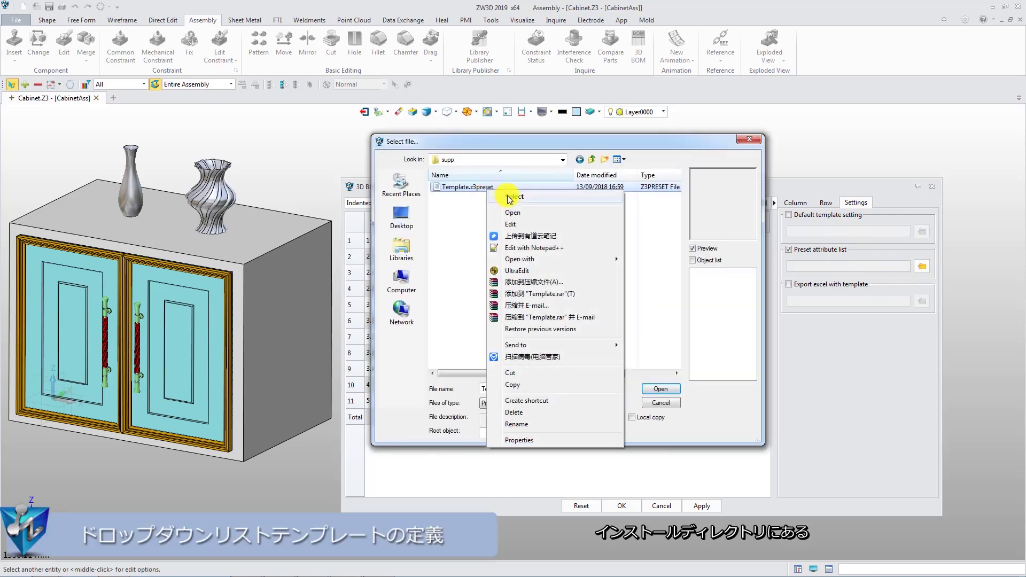
left_click(538, 214)
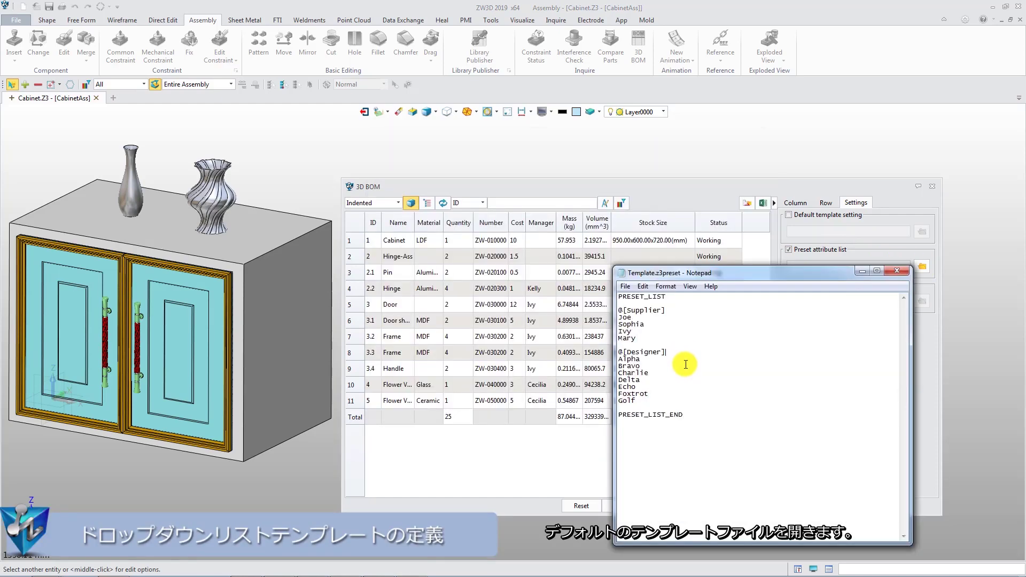
Paste an @[Manager] section with the manager names below the Designer list, and load the edited template as the preset attribute list.
left_click(658, 400)
key("Return")
key("Return")
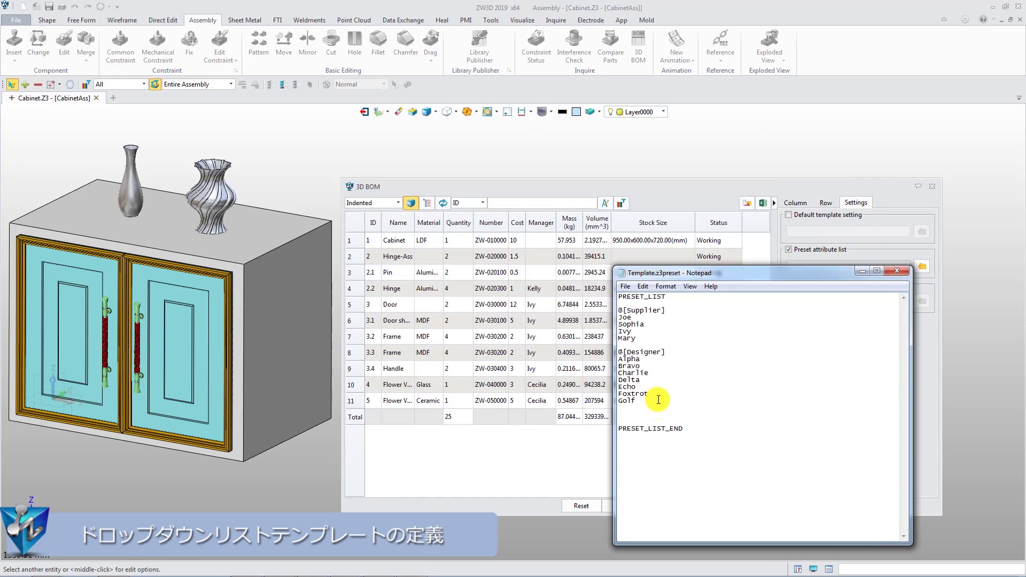
key("ctrl+v")
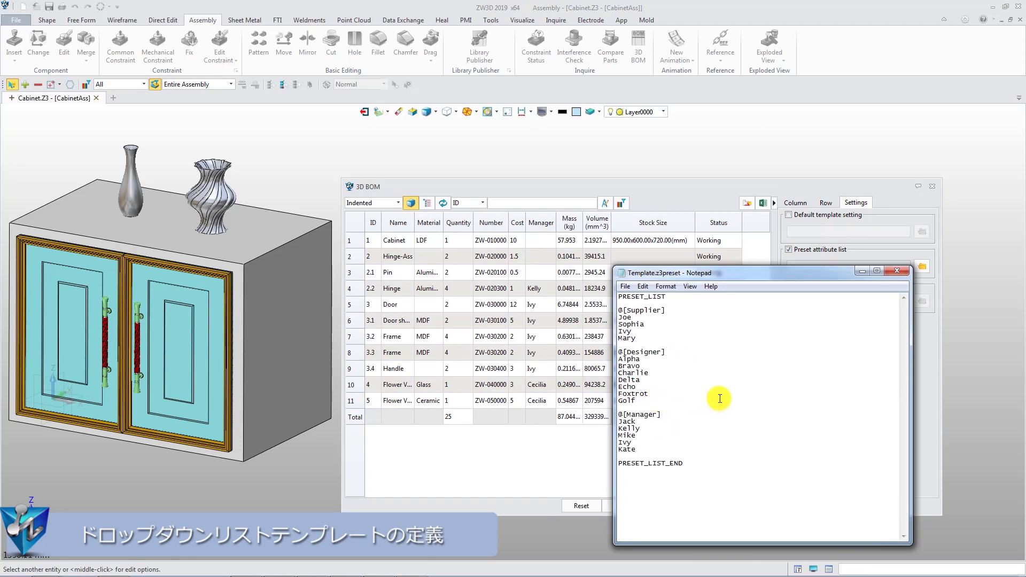
left_click(747, 402)
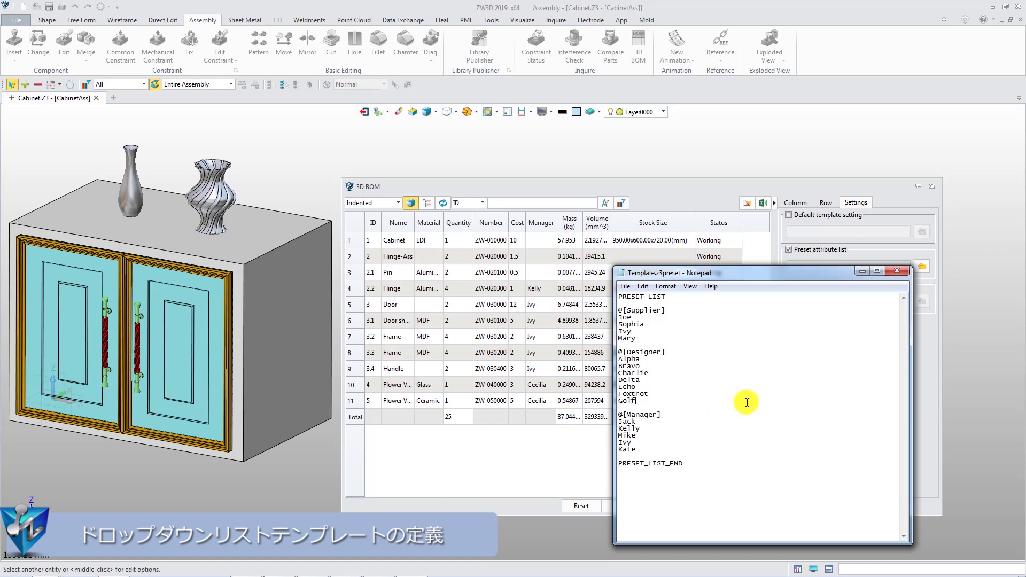
left_click(896, 273)
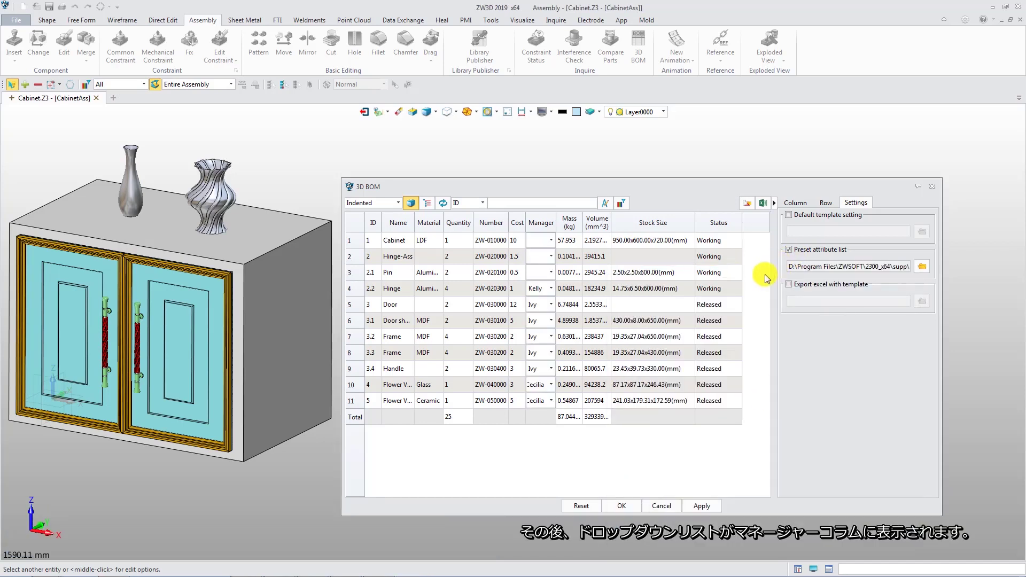
Assign managers from the preset names to the Cabinet, Hinge-Ass and Pin items.
left_click(552, 242)
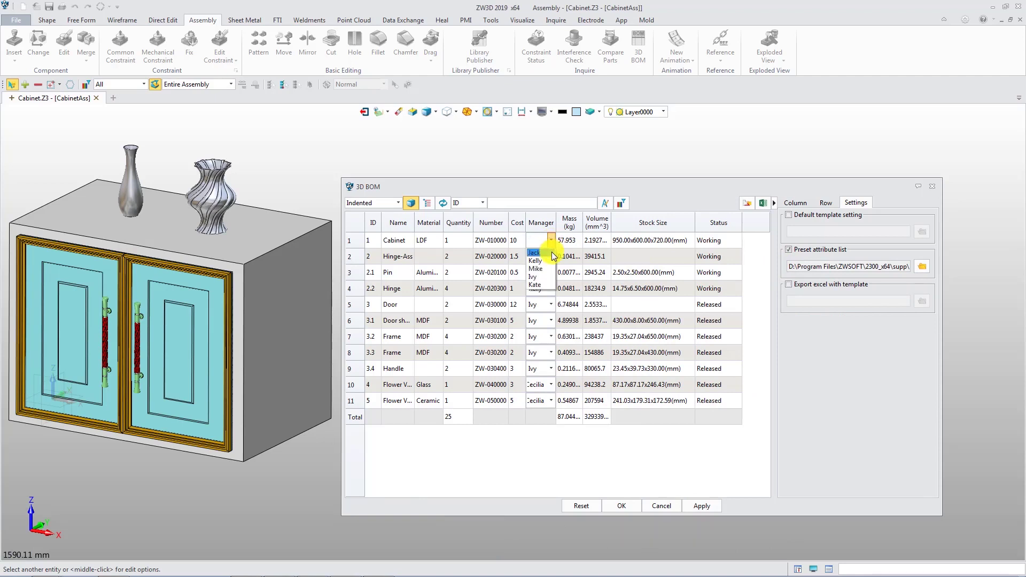
left_click(553, 257)
left_click(551, 257)
left_click(553, 274)
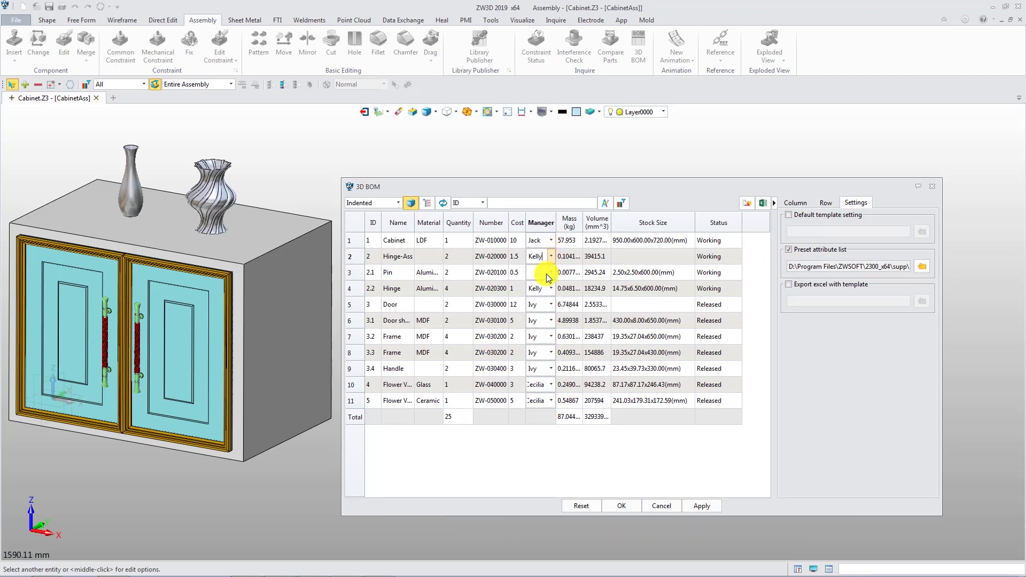
left_click(551, 273)
left_click(549, 293)
left_click(629, 449)
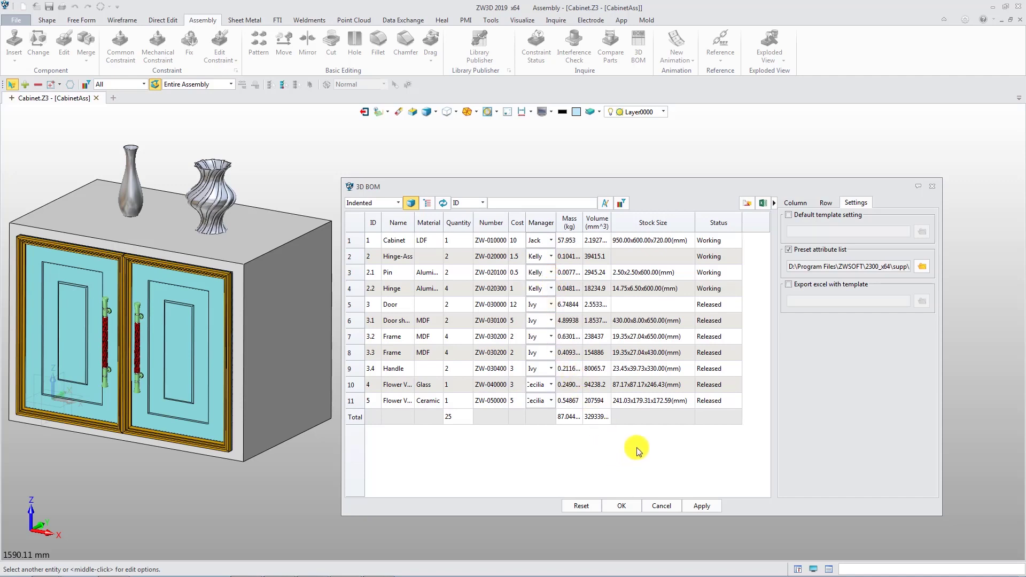
Apply the BOM data and check the Cabinet part's standard, user and physical attributes.
left_click(704, 504)
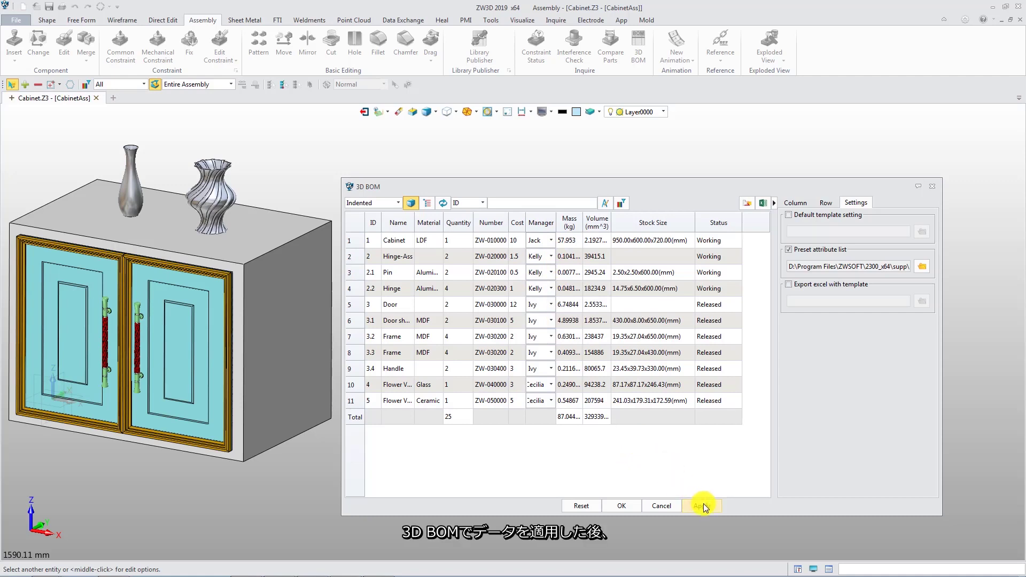
right_click(406, 241)
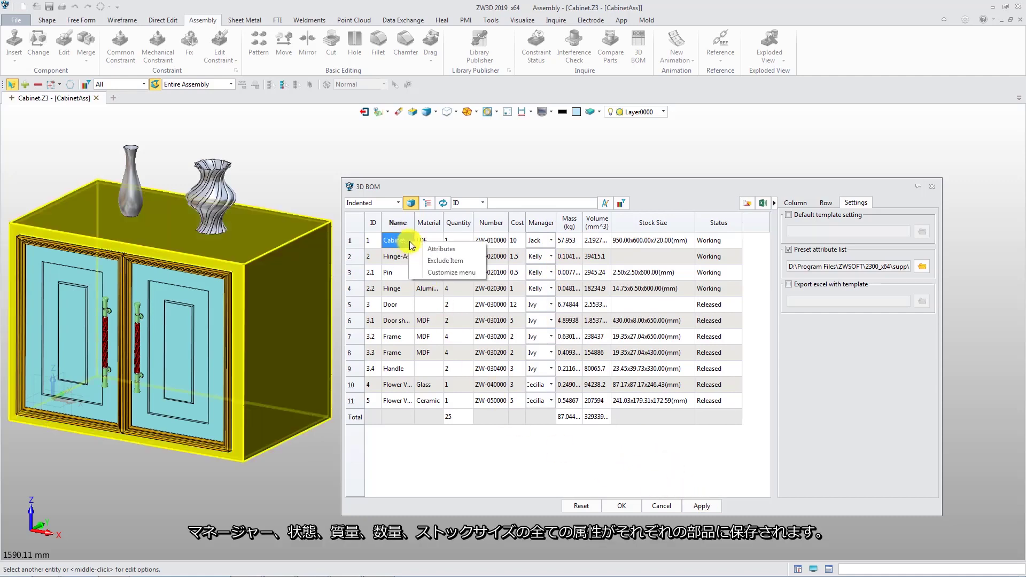
left_click(443, 249)
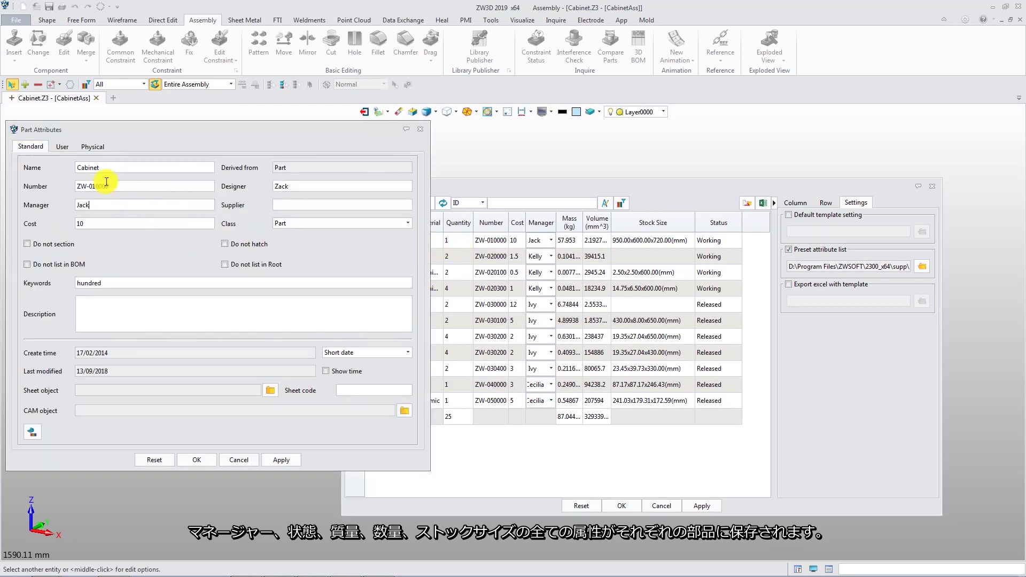
left_click(63, 151)
left_click(321, 187)
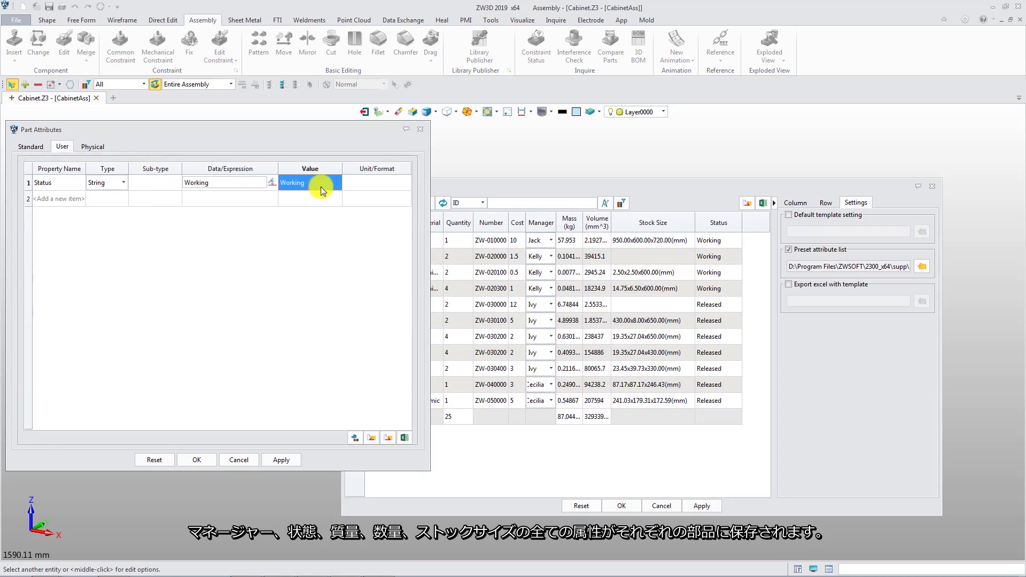
left_click(103, 149)
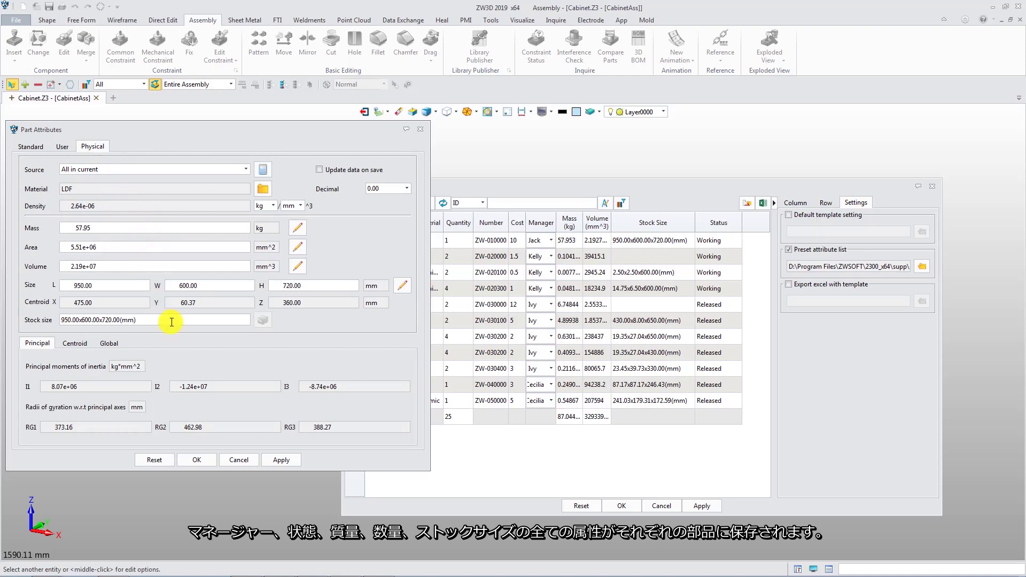
left_click(198, 460)
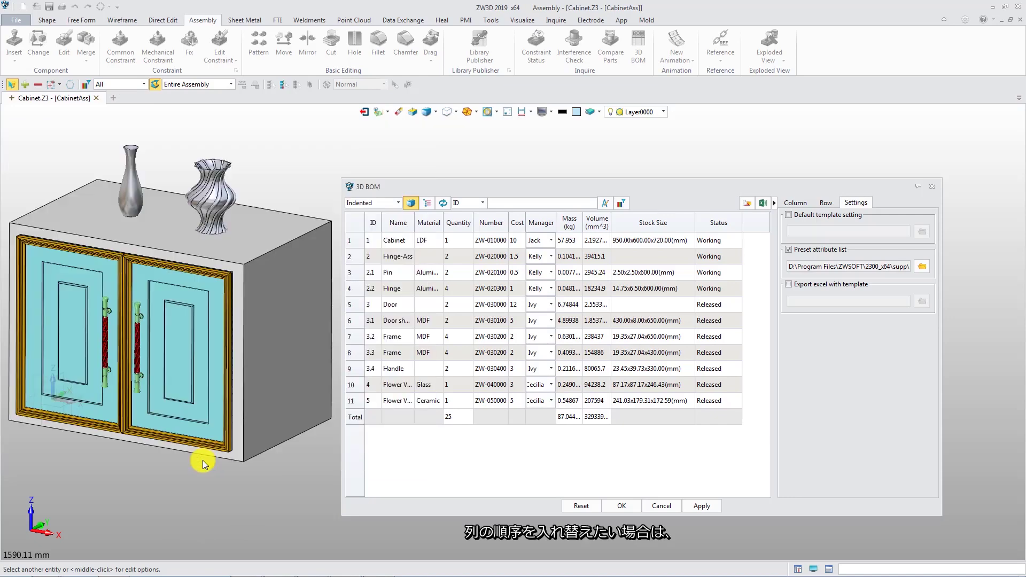
Move the Status column in front of the Stock Size column and apply the new order.
left_click_drag(726, 222, 629, 222)
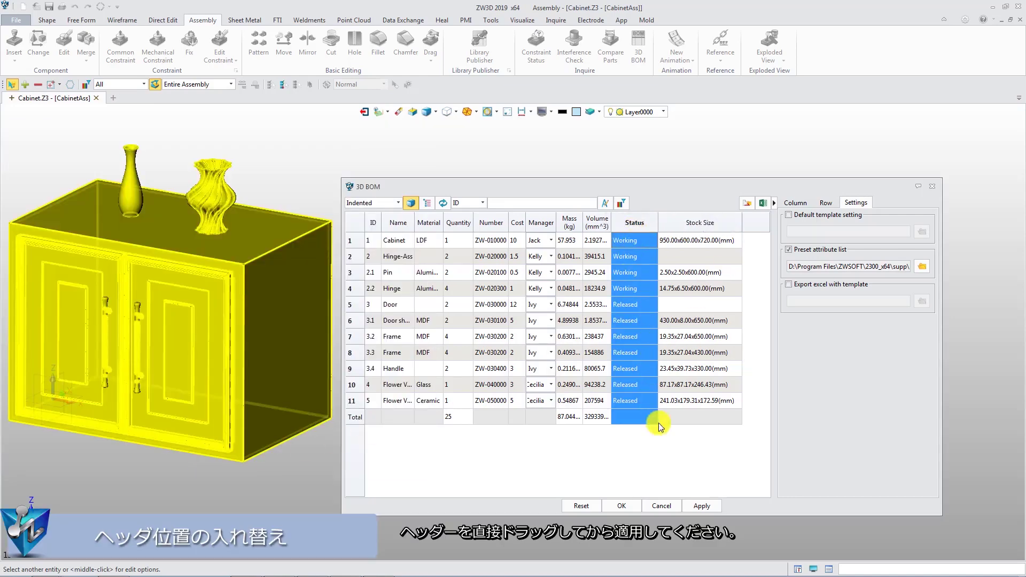
left_click(700, 504)
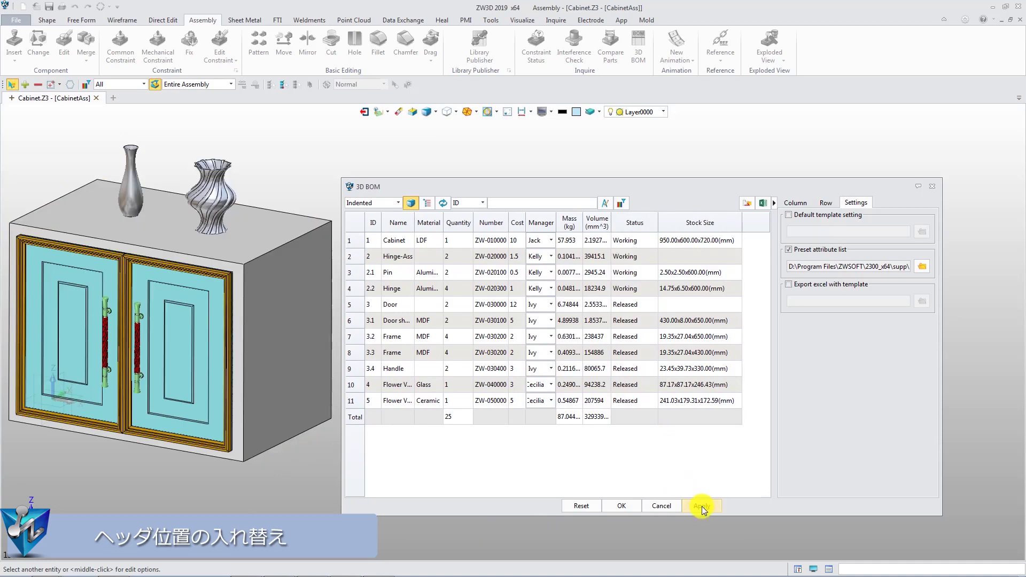
Filter the BOM to items whose name exactly matches Hinge, and clear the search again.
left_click(486, 203)
left_click(468, 217)
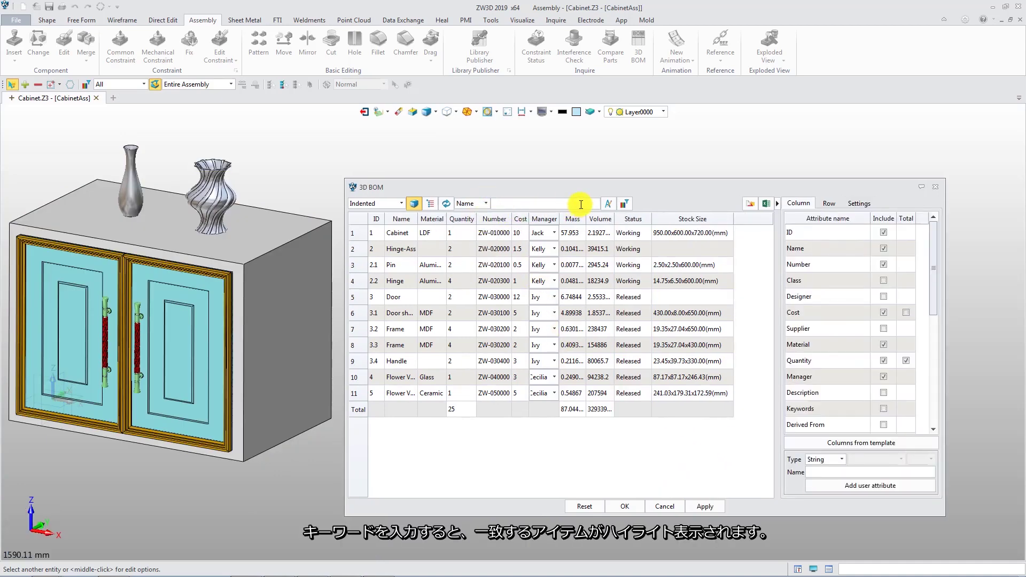
type("Hinge")
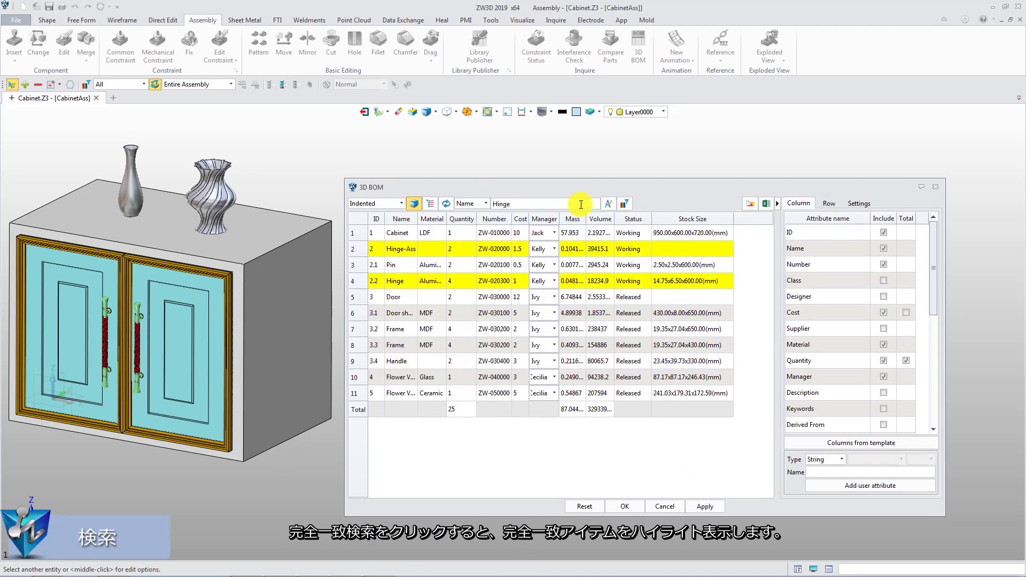
left_click(625, 204)
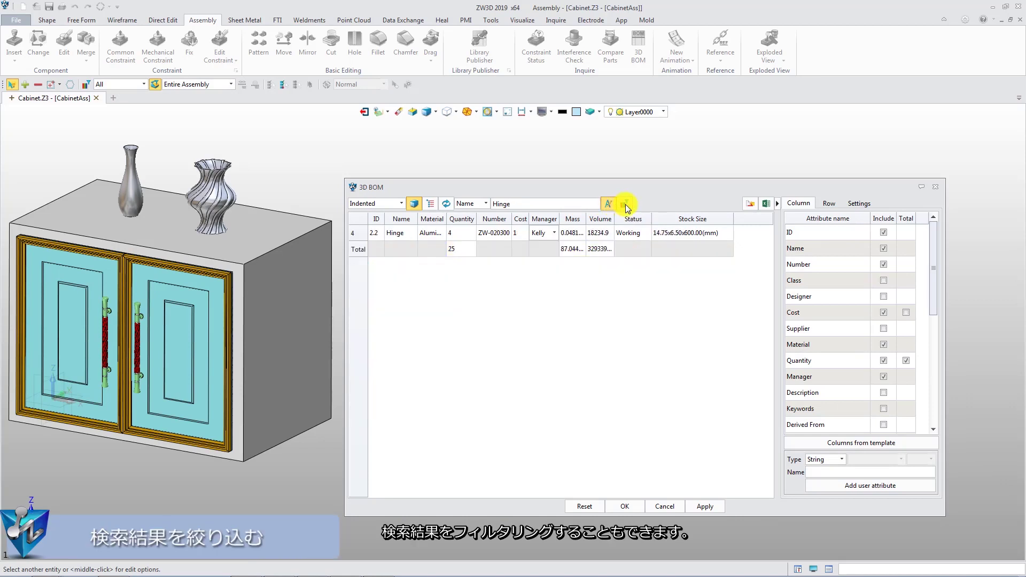
left_click(626, 204)
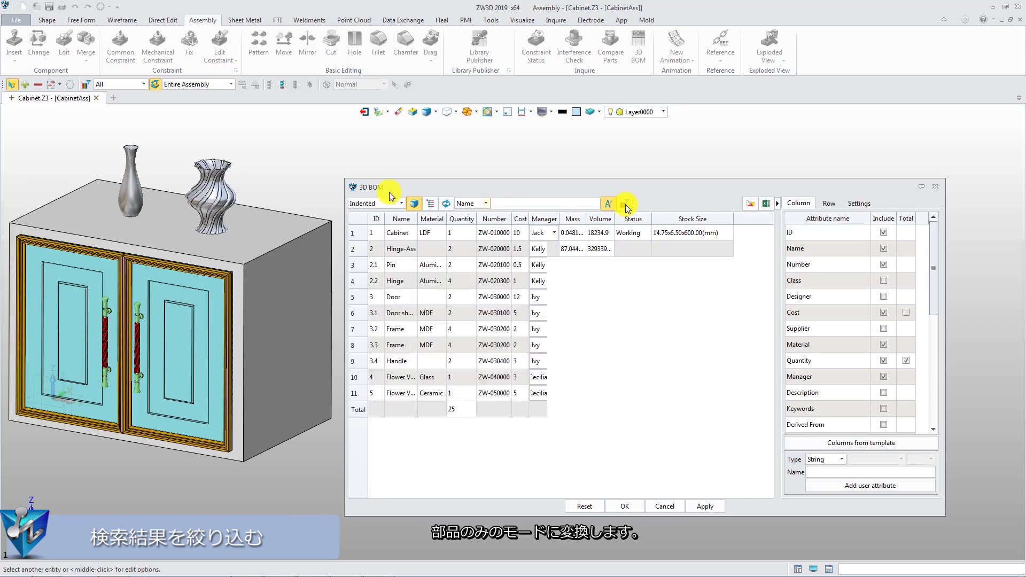
Switch the BOM display mode to Parts only.
left_click(401, 203)
left_click(389, 221)
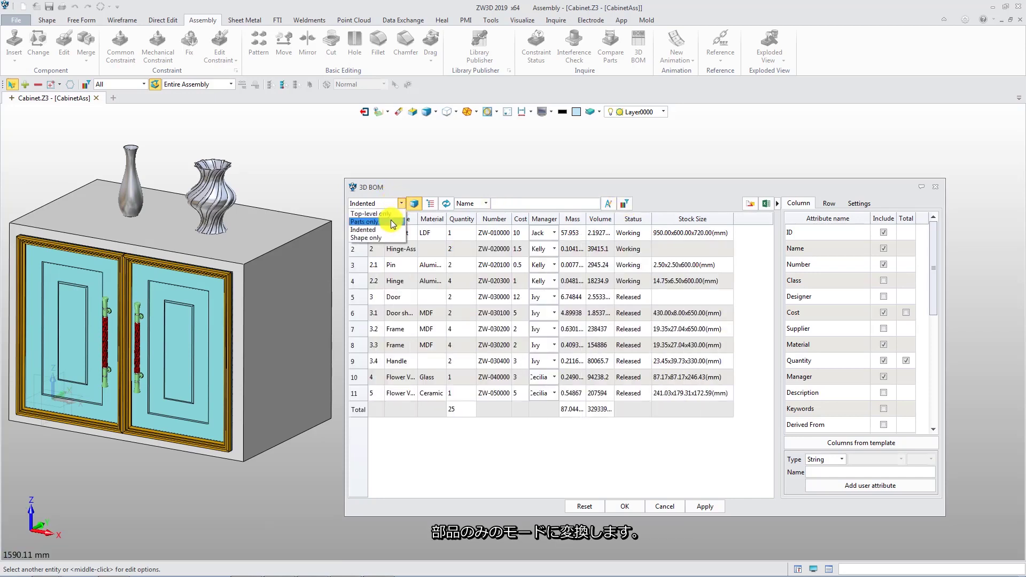
Exclude the 430 mm long Frame and the Handle items from the BOM.
left_click(401, 313)
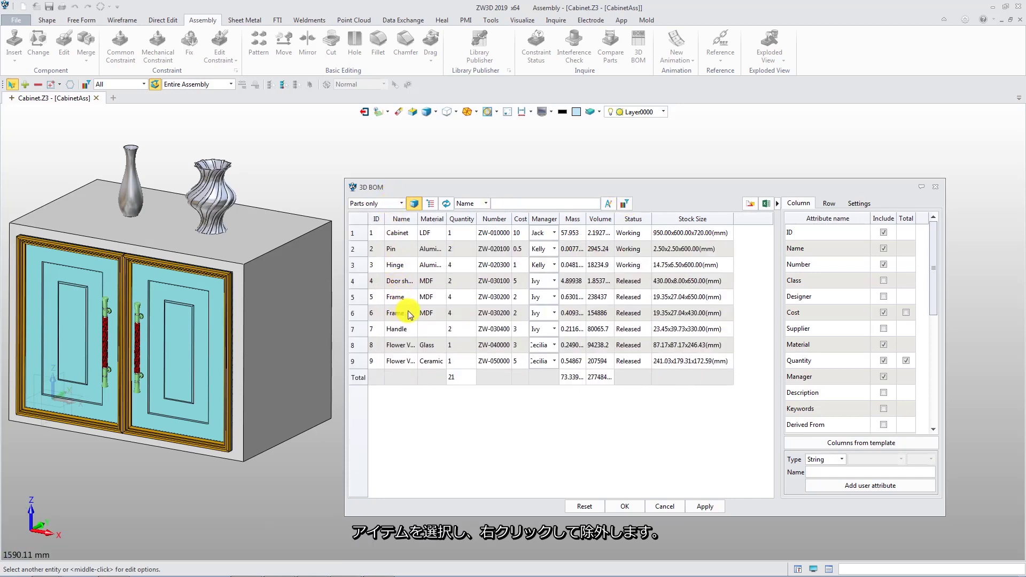
left_click(407, 329, "shift")
right_click(409, 330)
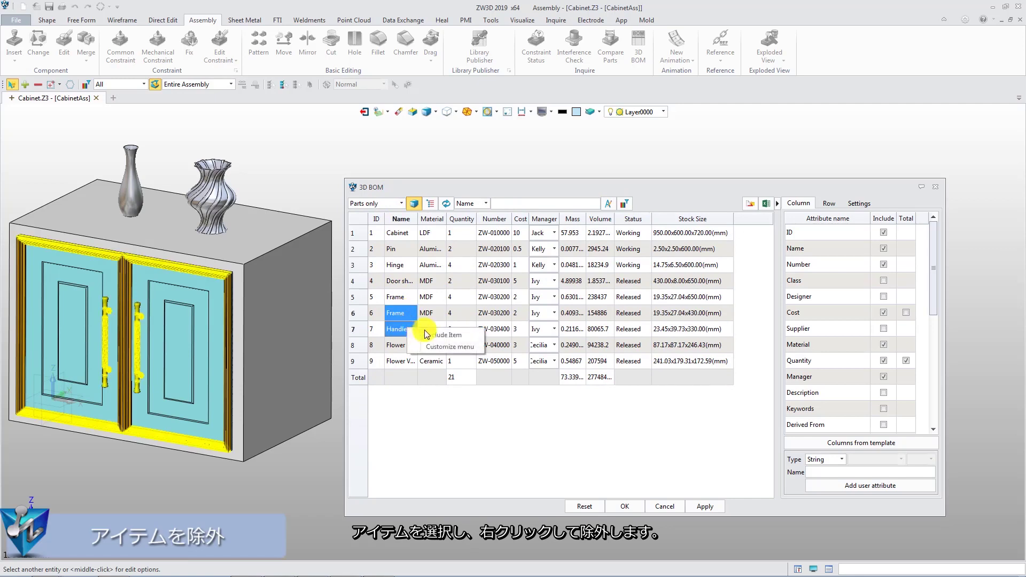
left_click(443, 334)
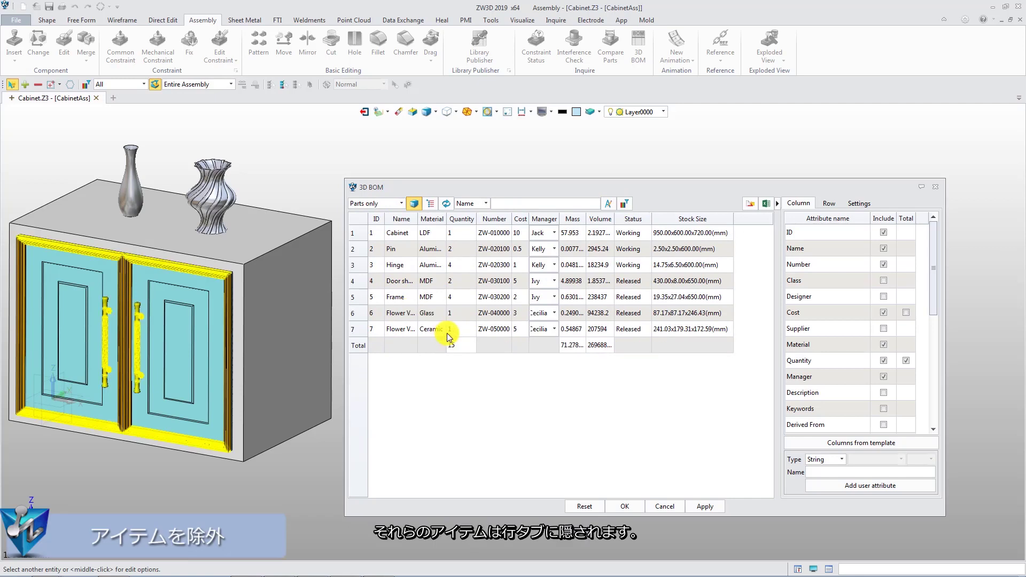
Add a BOM filter that shows only items with Cost >= 5.
left_click(829, 204)
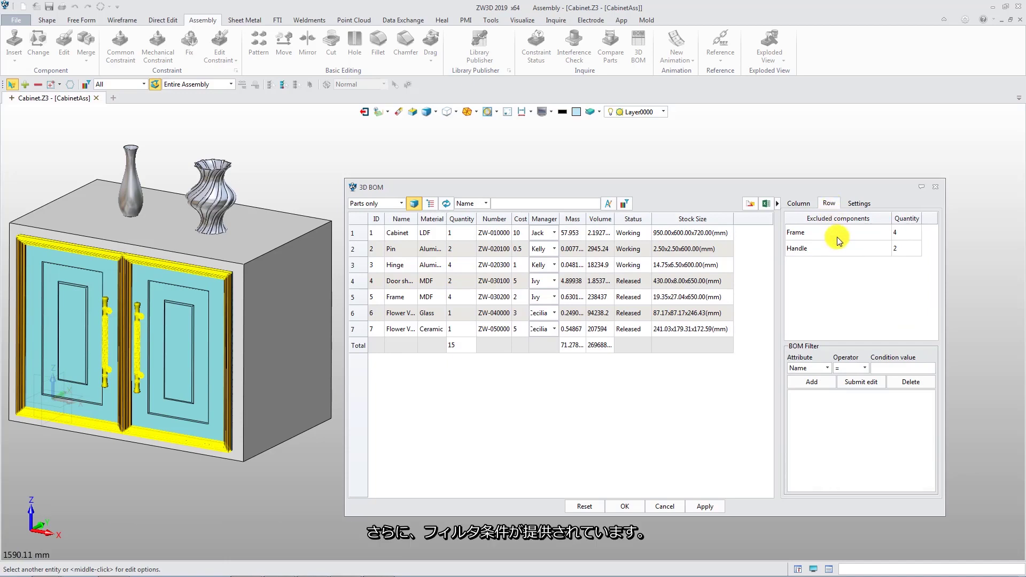
left_click(826, 369)
left_click(823, 402)
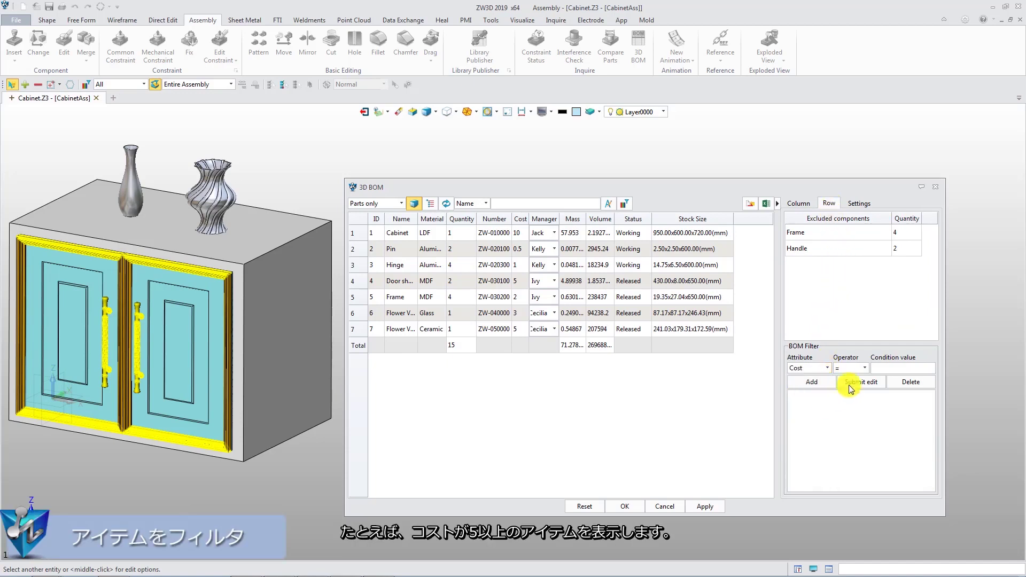
left_click(864, 368)
left_click(858, 410)
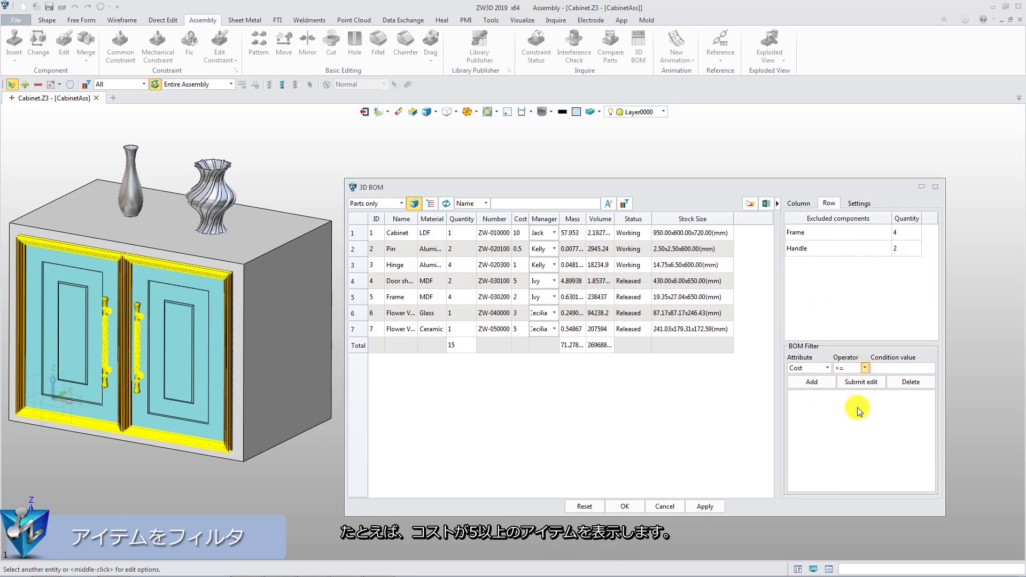
left_click(887, 368)
type("5")
left_click(812, 382)
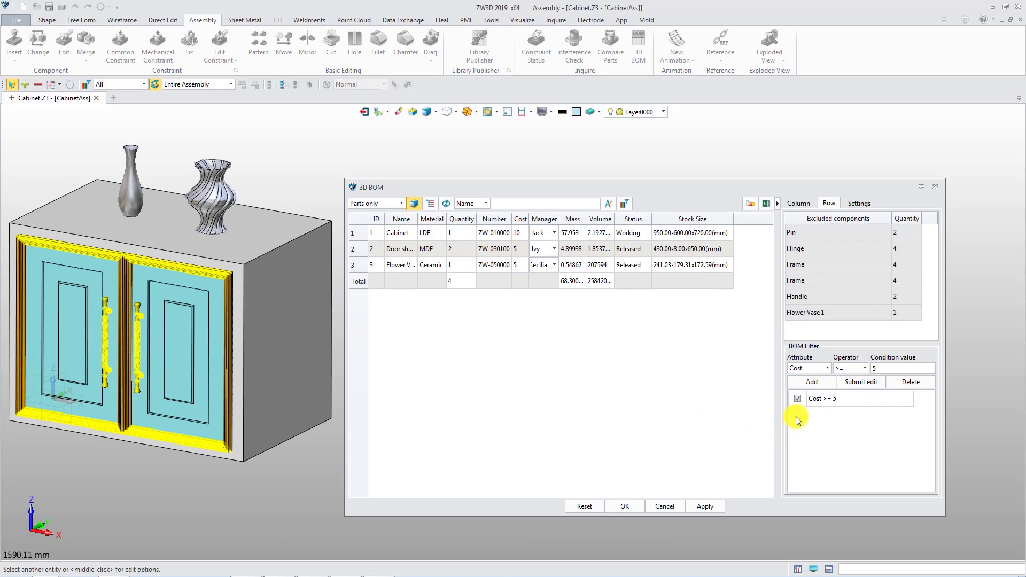
Turn off the Cost >= 5 filter and include the excluded Frame and Handle components in the BOM again.
left_click(798, 399)
left_click(799, 400)
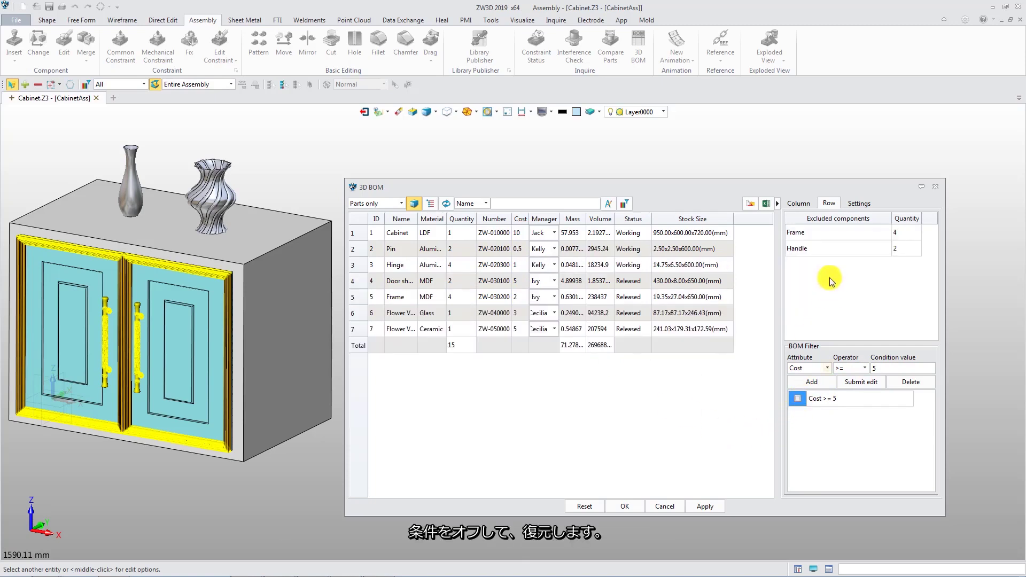
left_click_drag(832, 252, 832, 236)
right_click(832, 237)
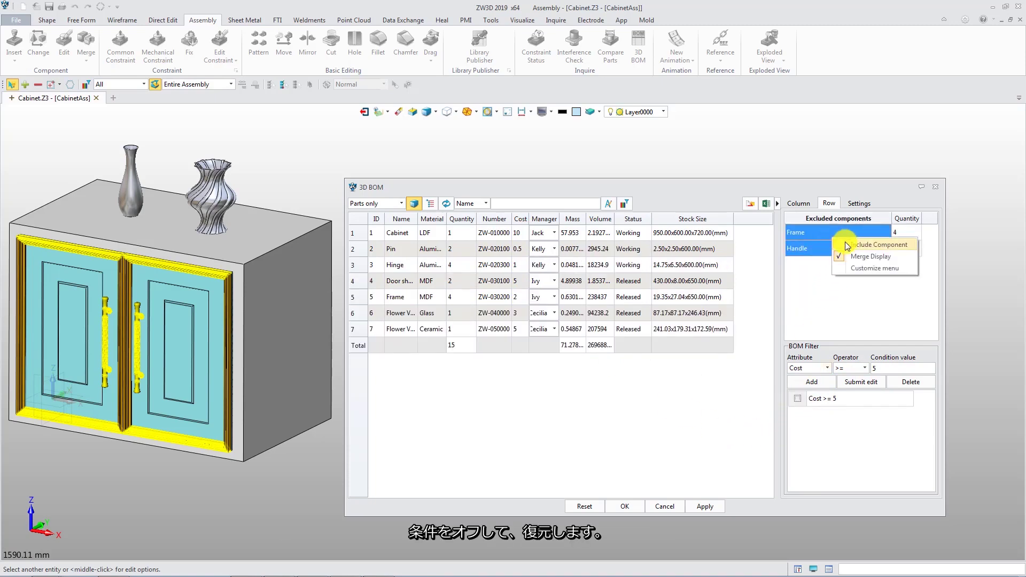
left_click(845, 241)
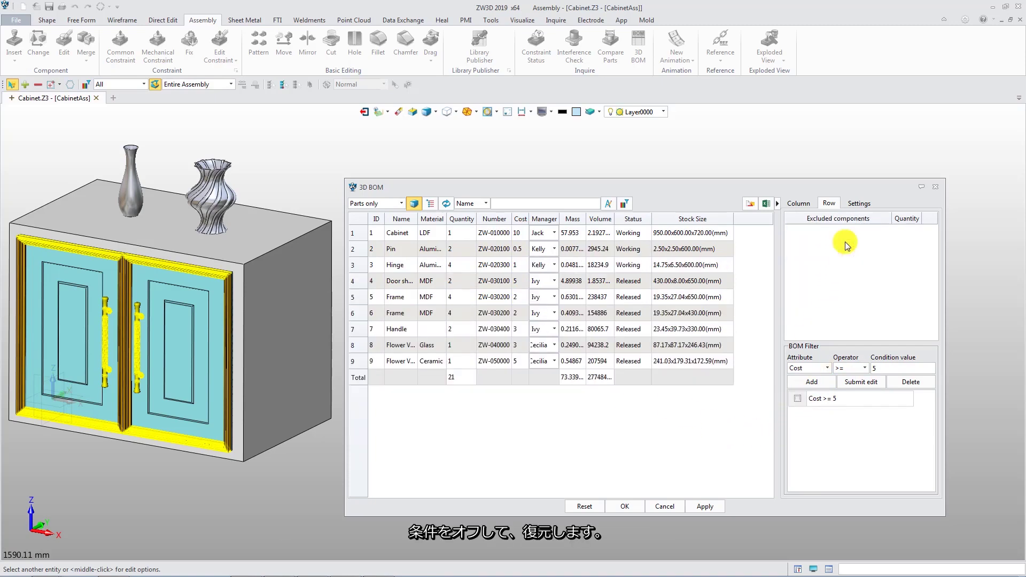
Merge the BOM rows by the Manager column and widen that column slightly.
right_click(549, 220)
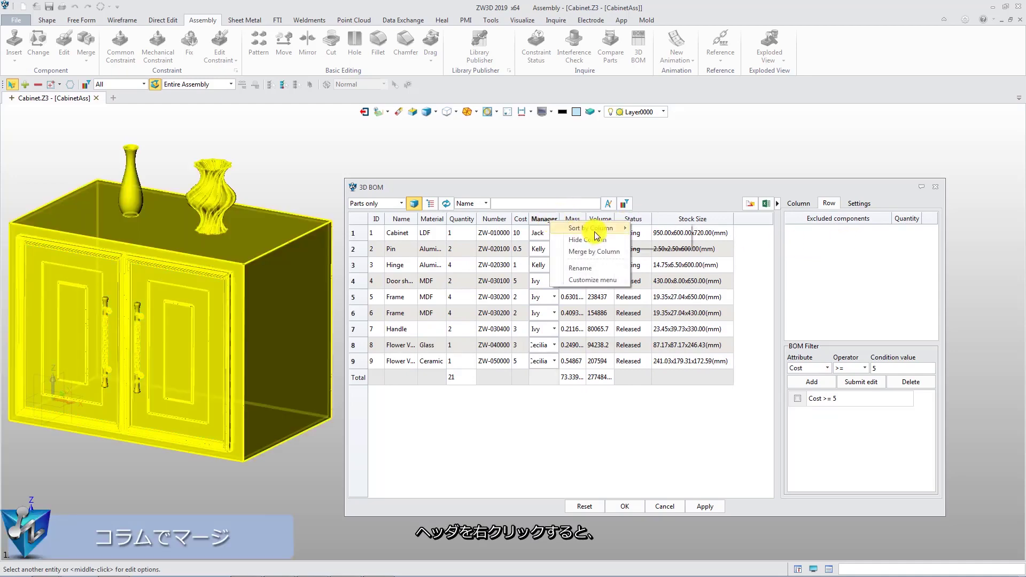
left_click(619, 253)
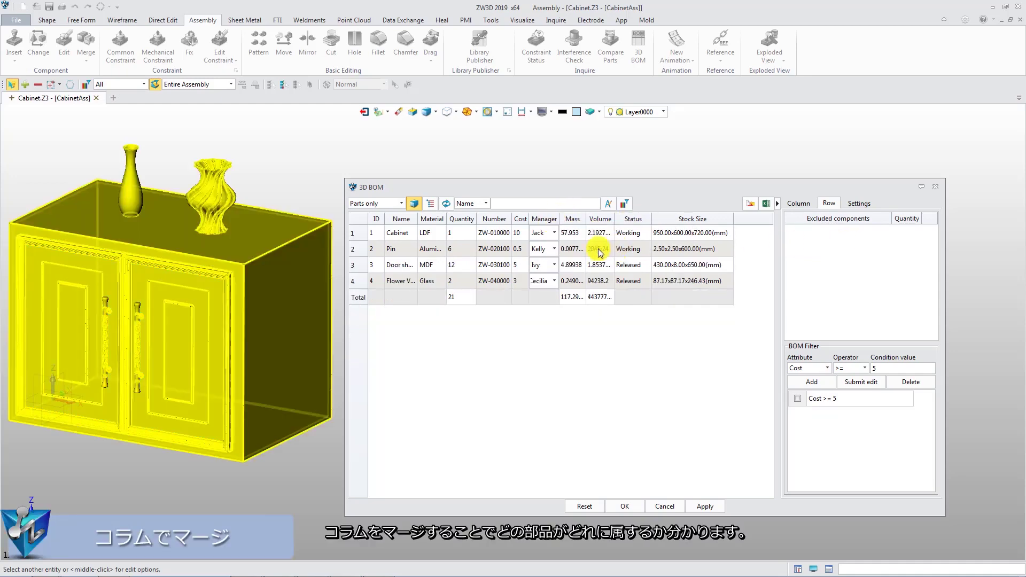
left_click_drag(559, 218, 566, 219)
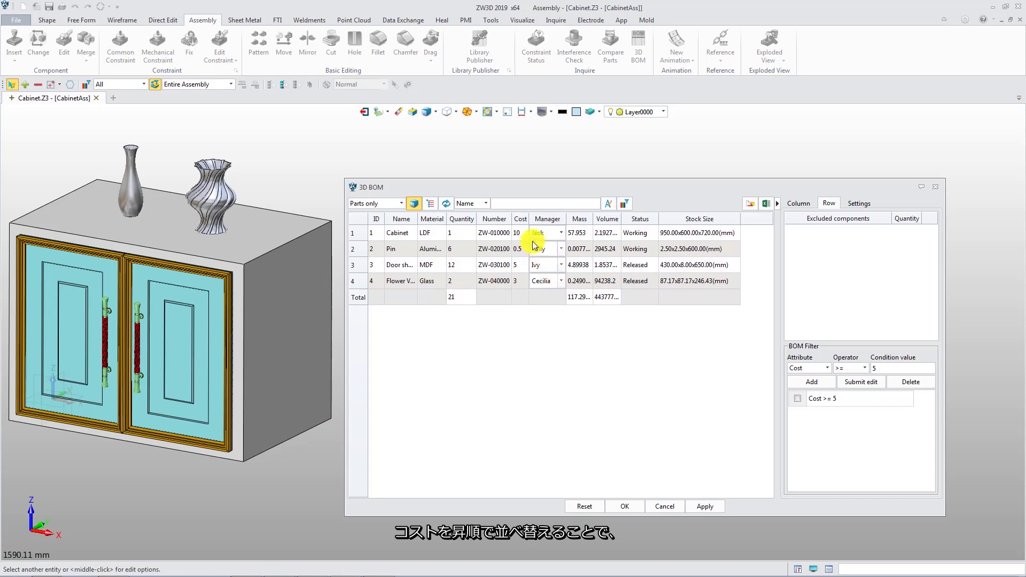
Sort the merged BOM rows by Cost in ascending order.
right_click(521, 219)
mouse_move(556, 226)
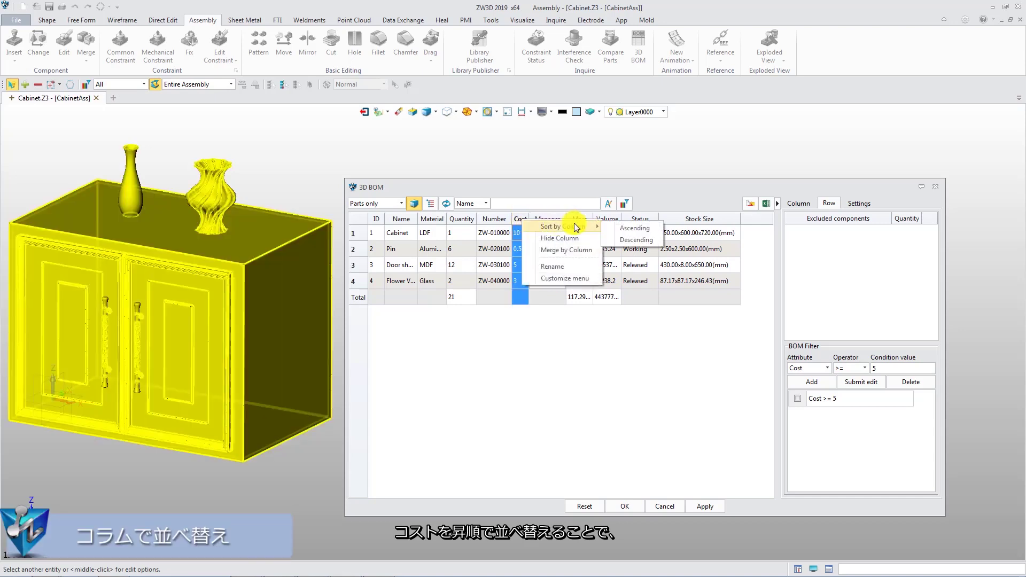
left_click(615, 229)
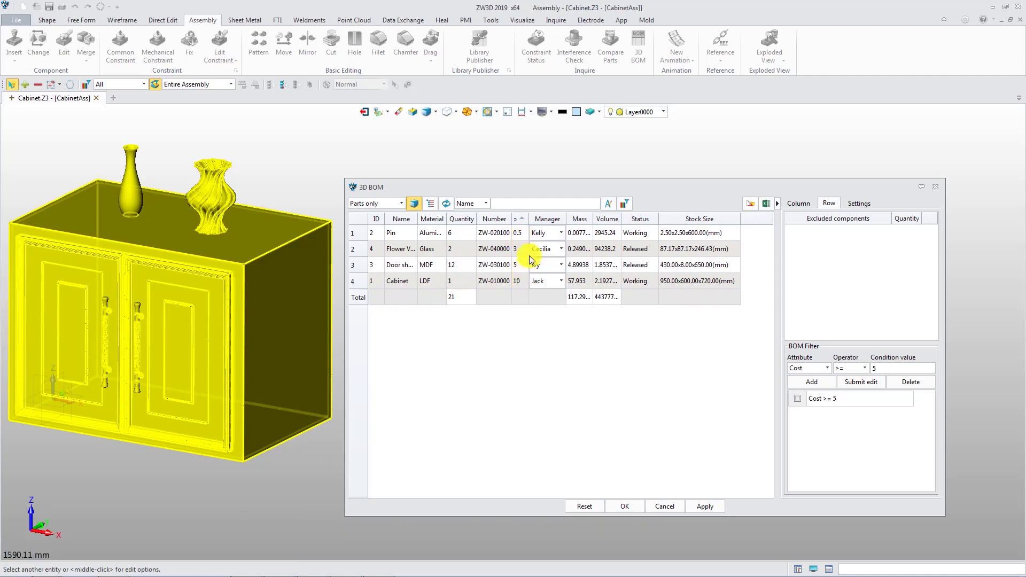
Remove the merge by the Manager column and sort the BOM rows by ID in ascending order.
right_click(551, 221)
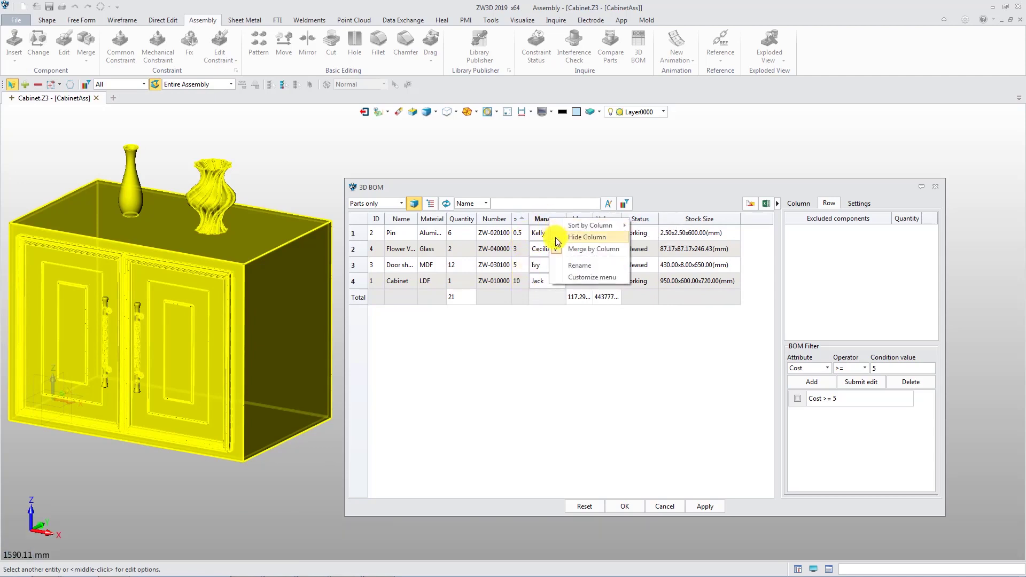
left_click(533, 247)
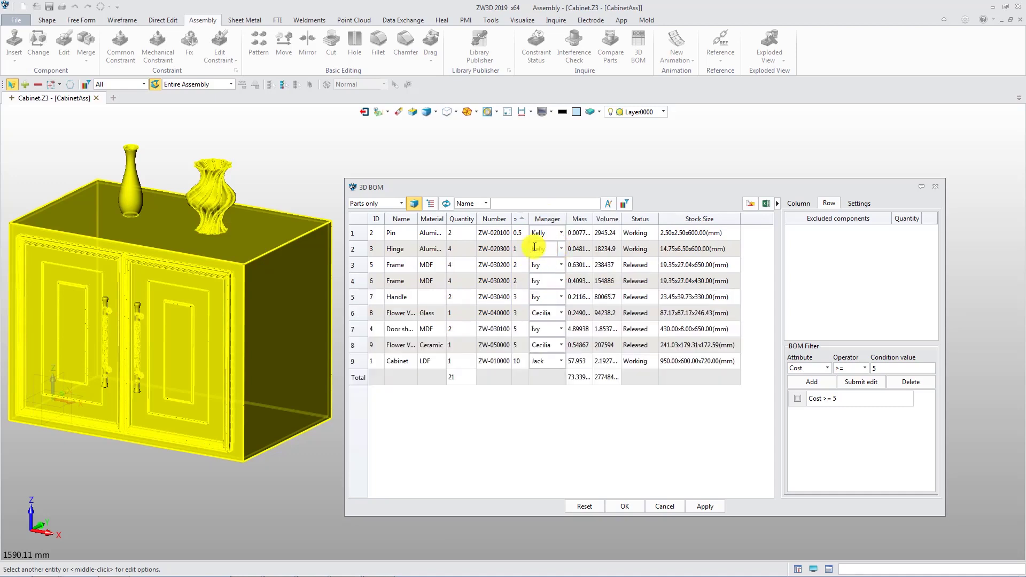
right_click(377, 221)
mouse_move(422, 227)
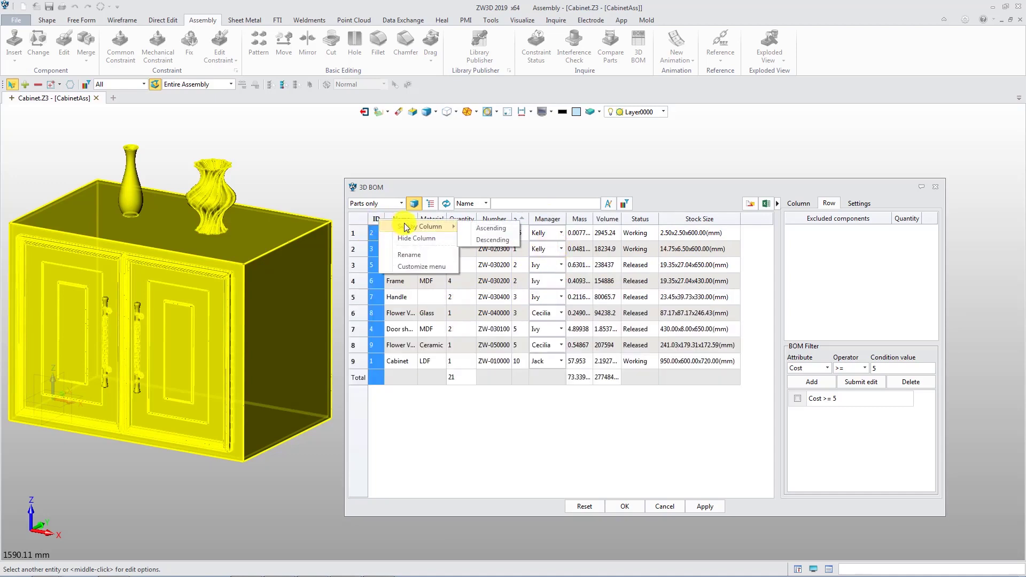
left_click(487, 226)
left_click(609, 408)
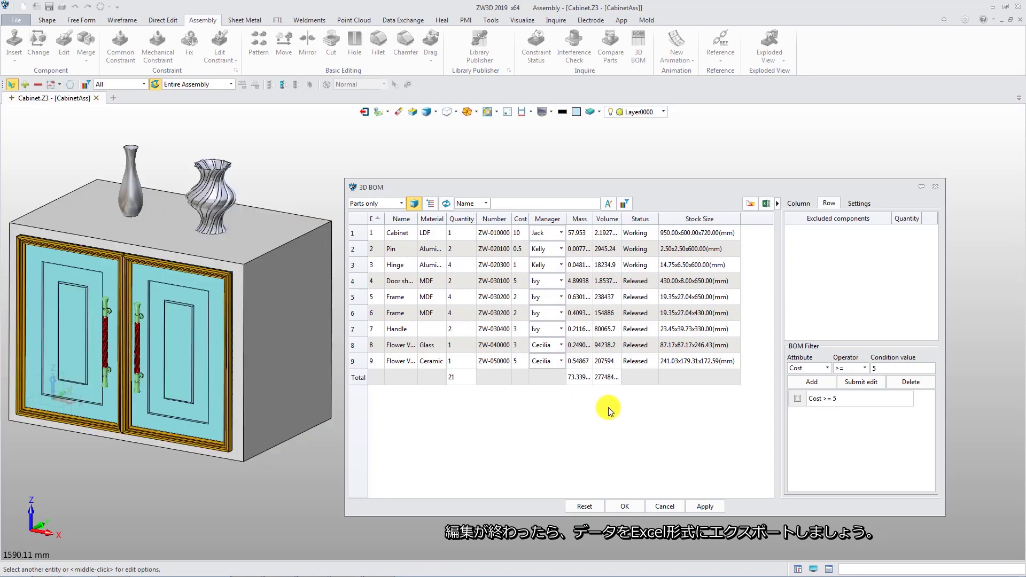
Export the BOM data to an Excel file.
left_click(766, 204)
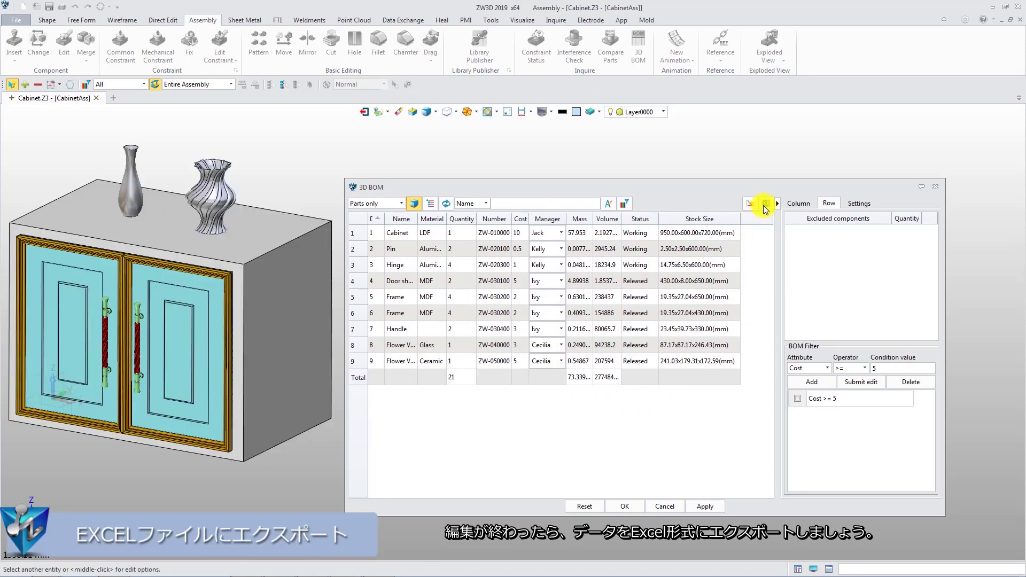
left_click(661, 402)
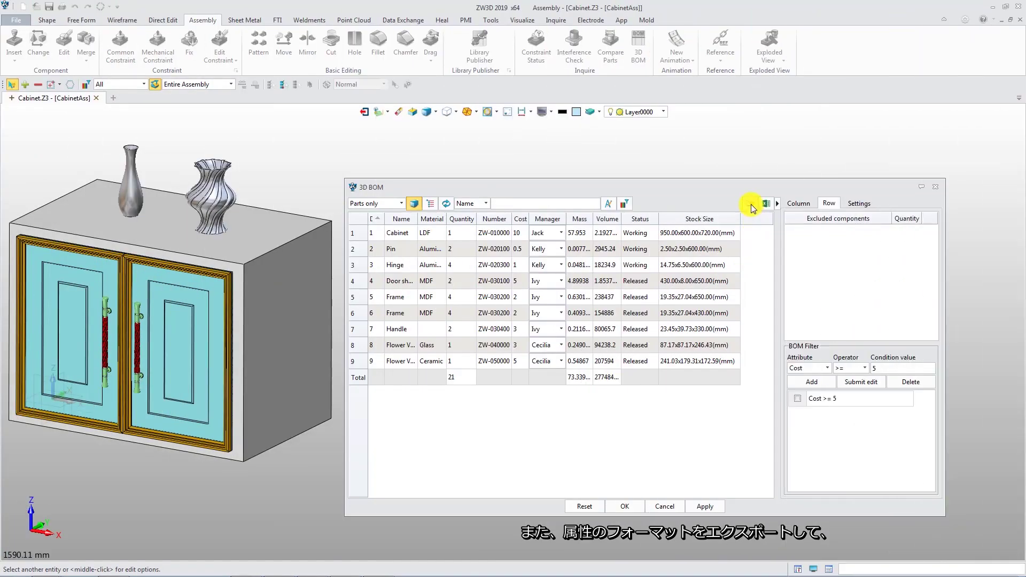
Export the BOM attribute format to the desktop as a template file named "my template".
left_click(751, 204)
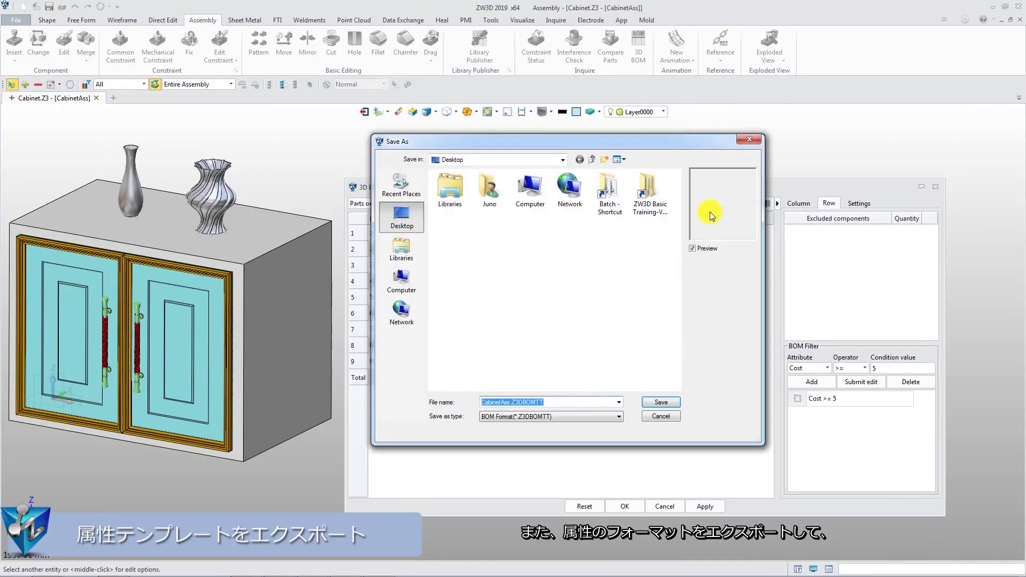
type("my template")
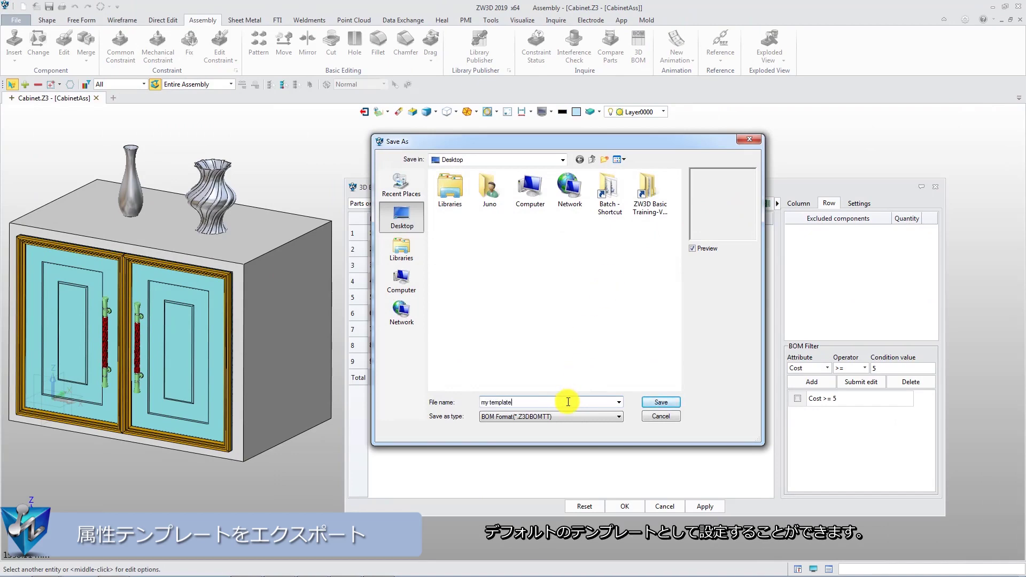
key("Return")
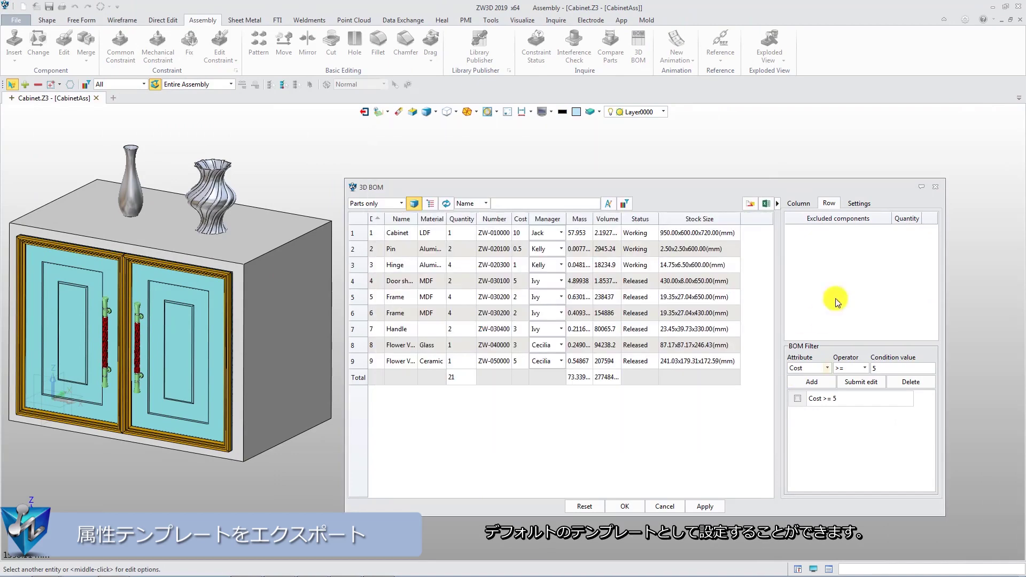
Set the "my template" file on the desktop as the default BOM template and accept the 3D BOM settings.
left_click(859, 204)
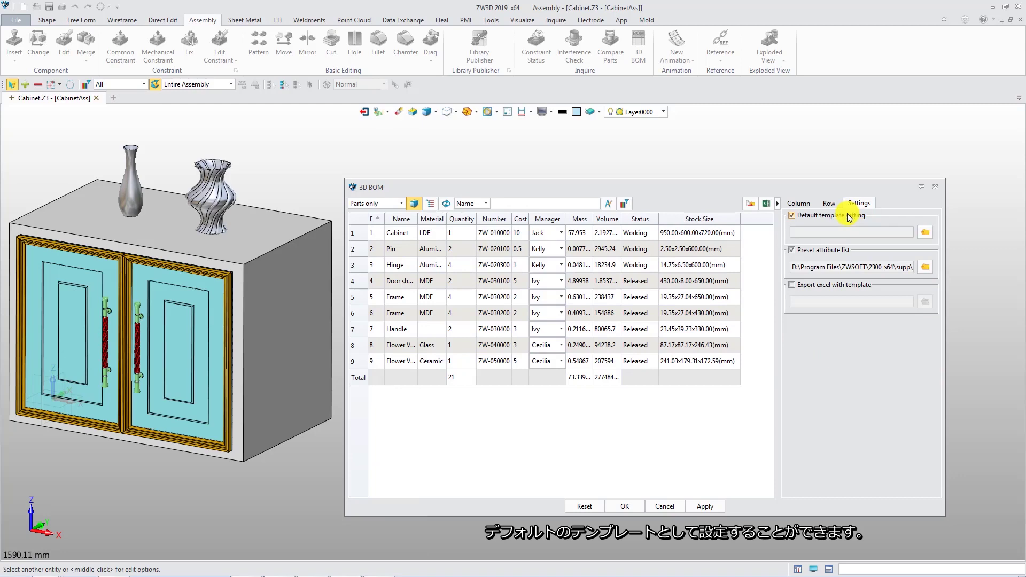
left_click(925, 232)
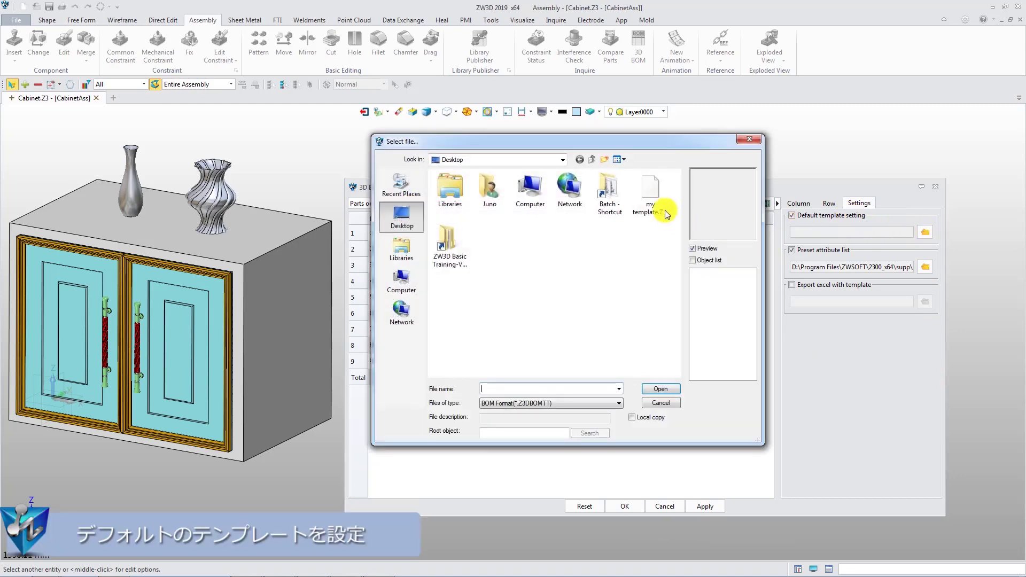
left_click(651, 197)
double_click(651, 198)
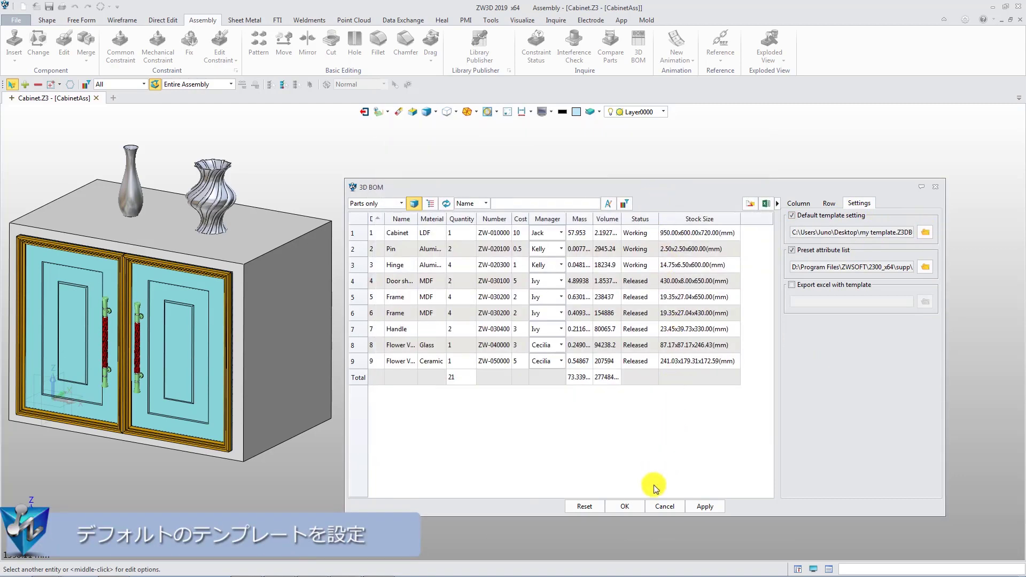
left_click(626, 506)
Open the recent file Jaw Assembly Case.Z3 and create the 3D BOM for its jaw assembly.
left_click(17, 20)
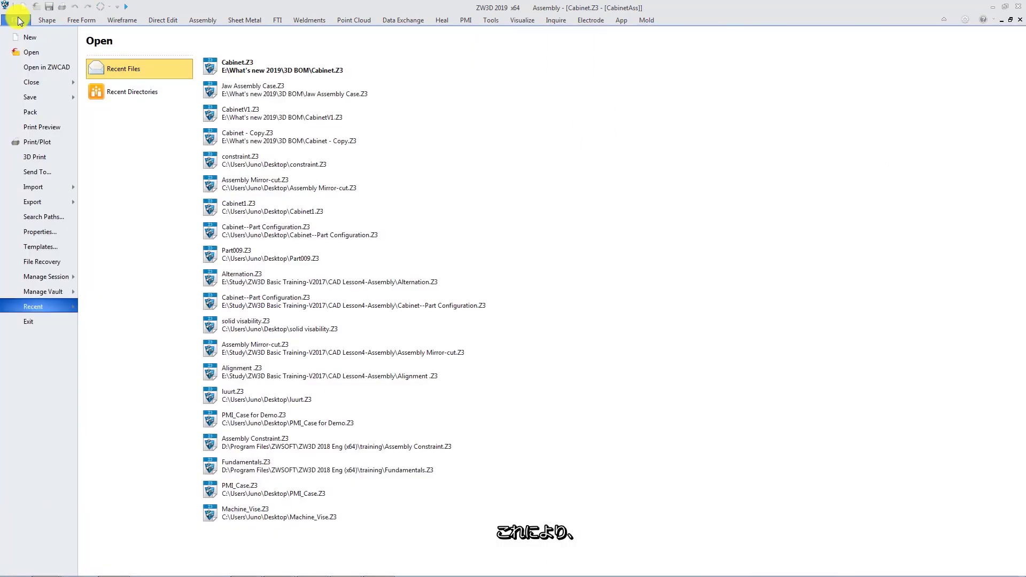
left_click(304, 94)
left_click(638, 46)
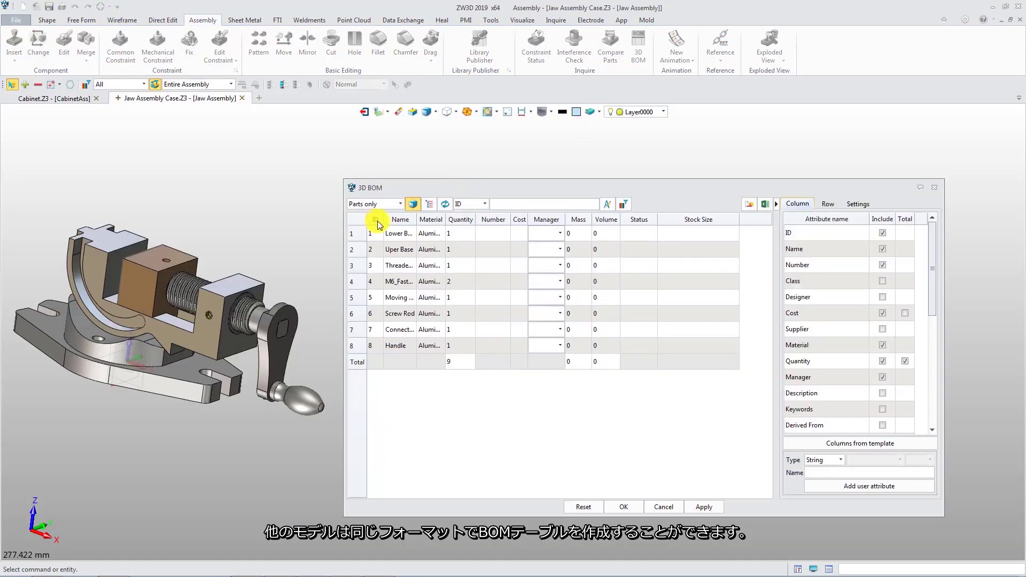